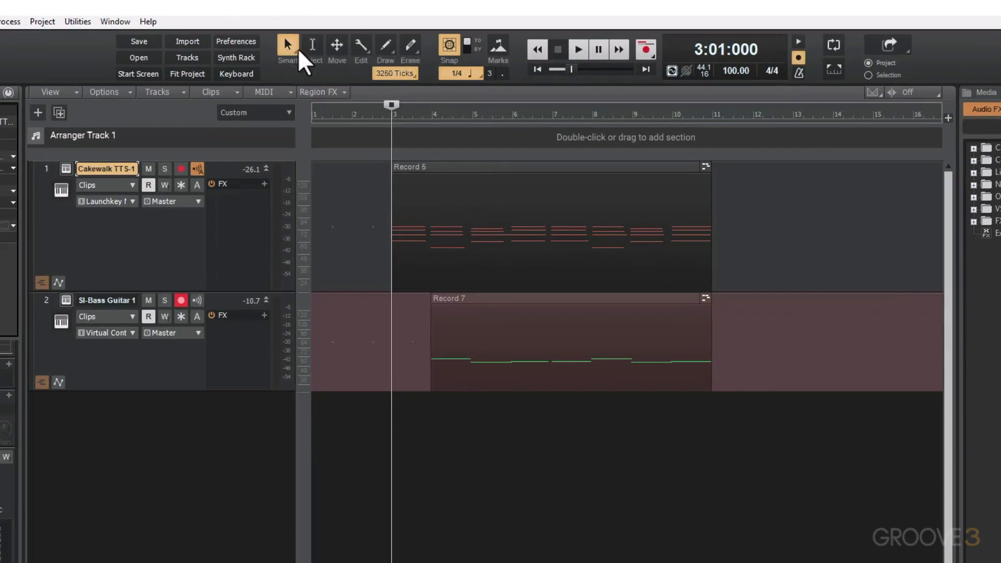
With the Smart tool, extend the Record 5 clip's end to measure 13 and its start back to measure 1
{"action": "left_click", "coordinate": [298, 49]}
{"action": "left_click", "coordinate": [286, 44]}
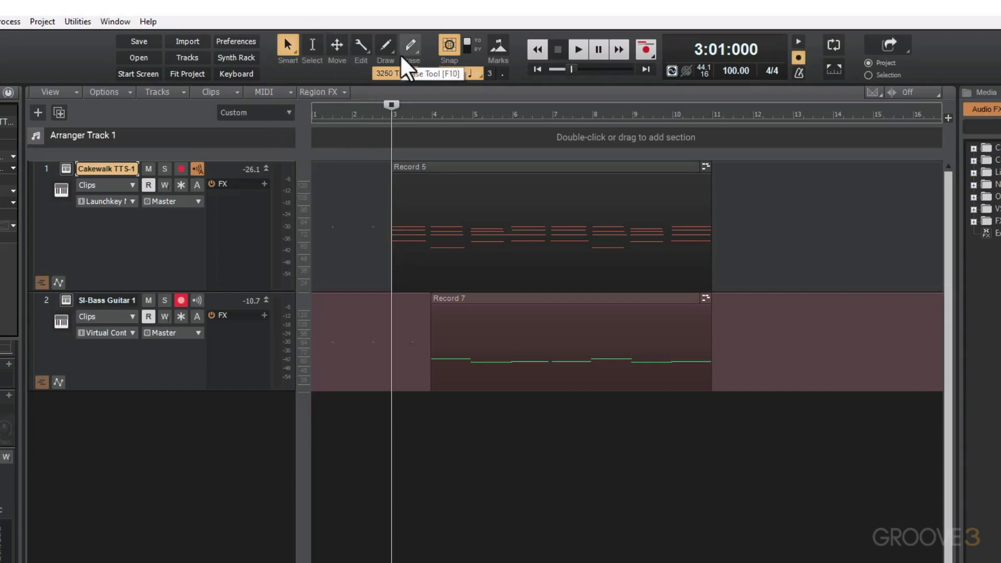
{"action": "left_click", "coordinate": [465, 168]}
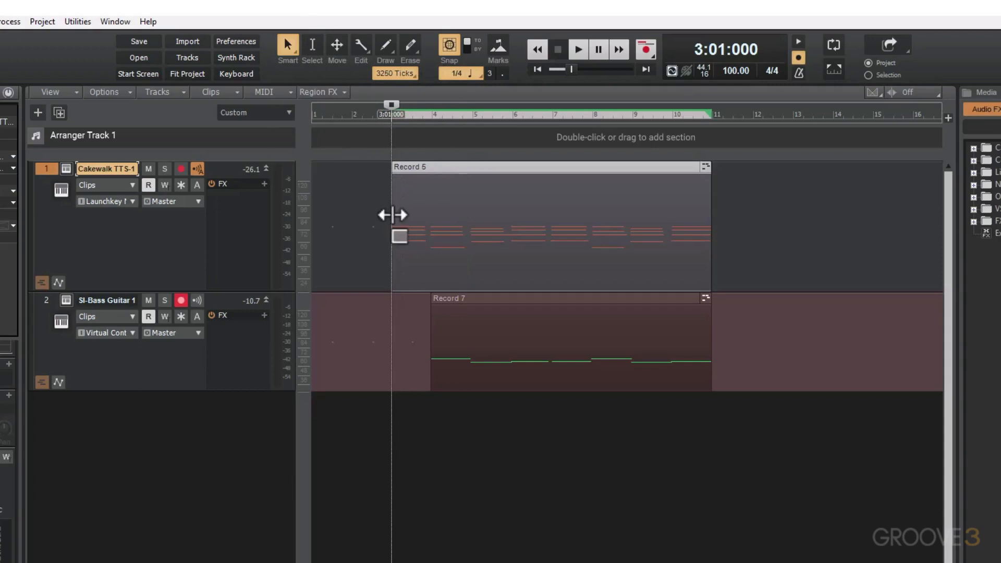
{"action": "mouse_move", "coordinate": [388, 215]}
{"action": "left_mouse_down"}
{"action": "mouse_move", "coordinate": [339, 217]}
{"action": "mouse_move", "coordinate": [512, 212]}
{"action": "mouse_move", "coordinate": [392, 211]}
{"action": "left_mouse_up"}
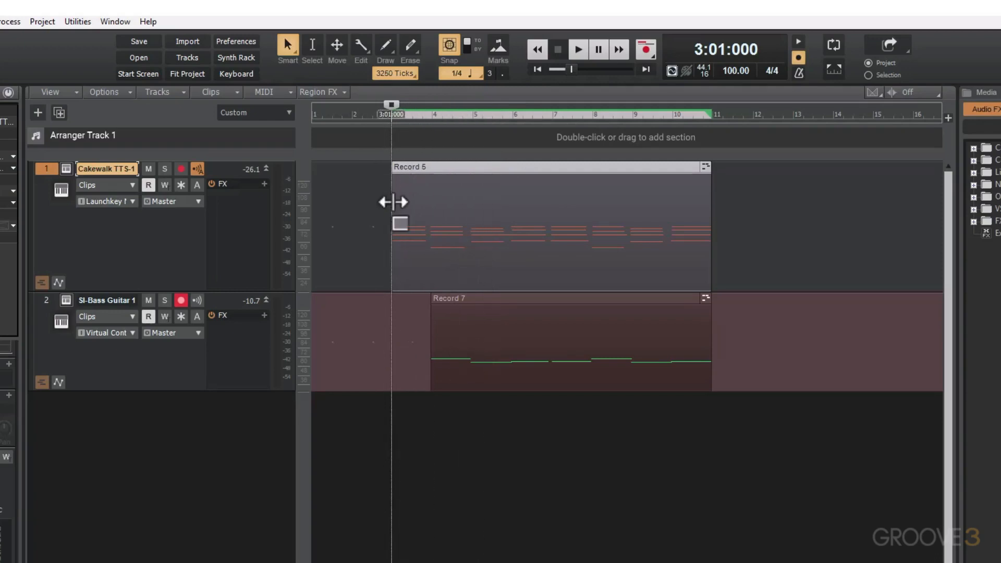
{"action": "mouse_move", "coordinate": [390, 204]}
{"action": "left_mouse_down"}
{"action": "mouse_move", "coordinate": [328, 208]}
{"action": "mouse_move", "coordinate": [522, 205]}
{"action": "mouse_move", "coordinate": [392, 205]}
{"action": "left_mouse_up"}
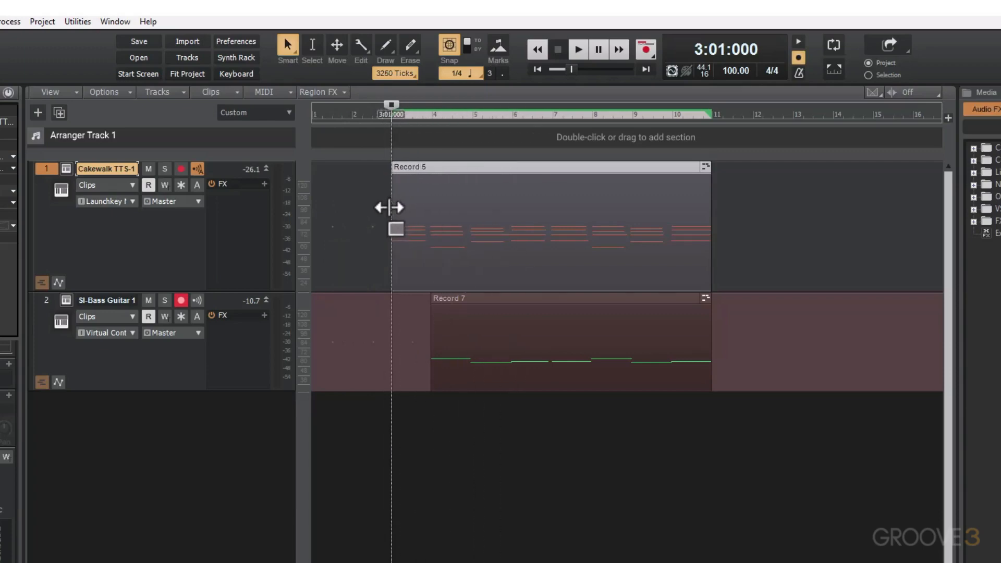
{"action": "left_click_drag", "start_coordinate": [707, 194], "coordinate": [790, 214]}
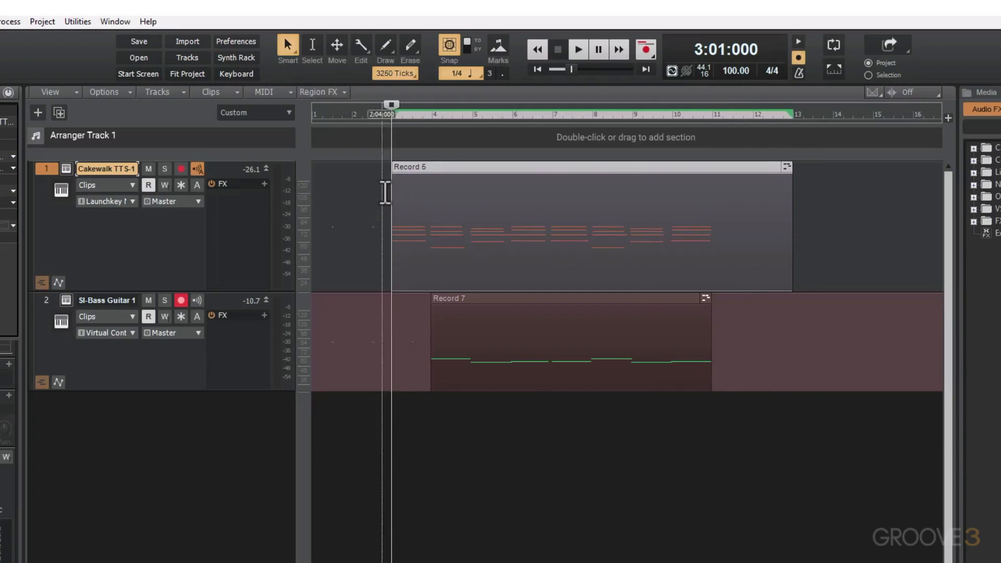
{"action": "left_click", "coordinate": [386, 190]}
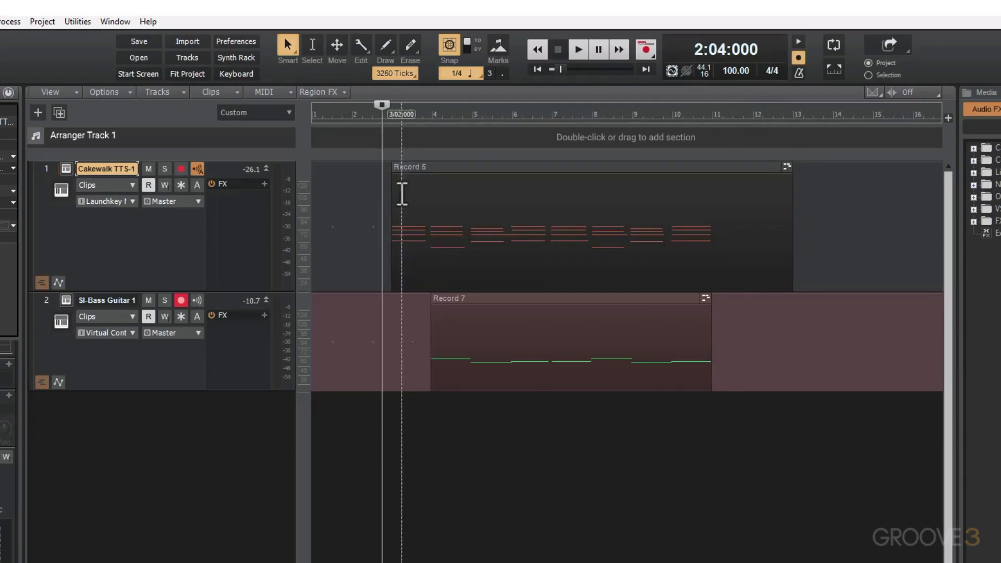
{"action": "left_click_drag", "start_coordinate": [394, 195], "coordinate": [304, 197]}
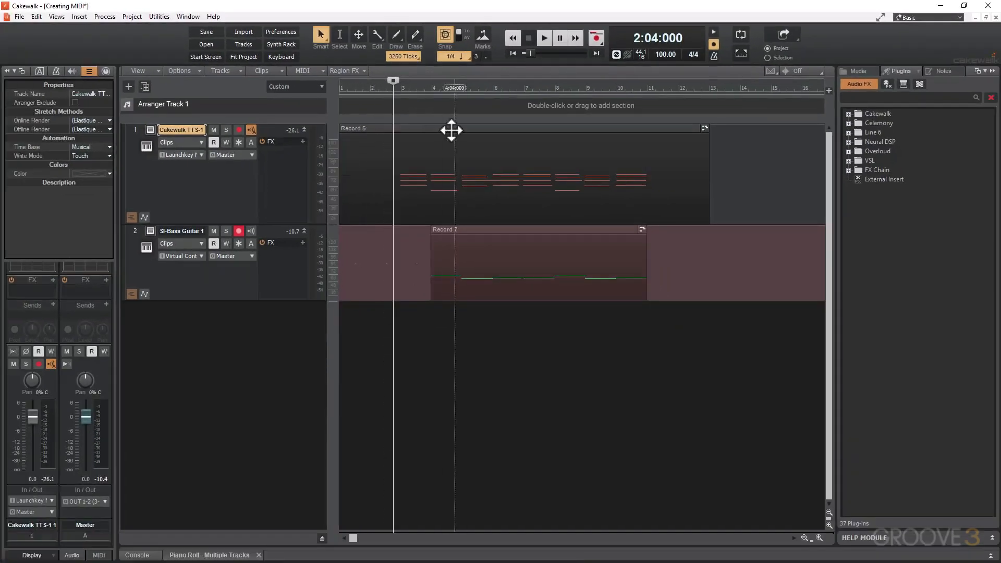
Open the Record 5 clip in the piano roll and select all of its C5 notes
{"action": "double_click", "coordinate": [450, 130]}
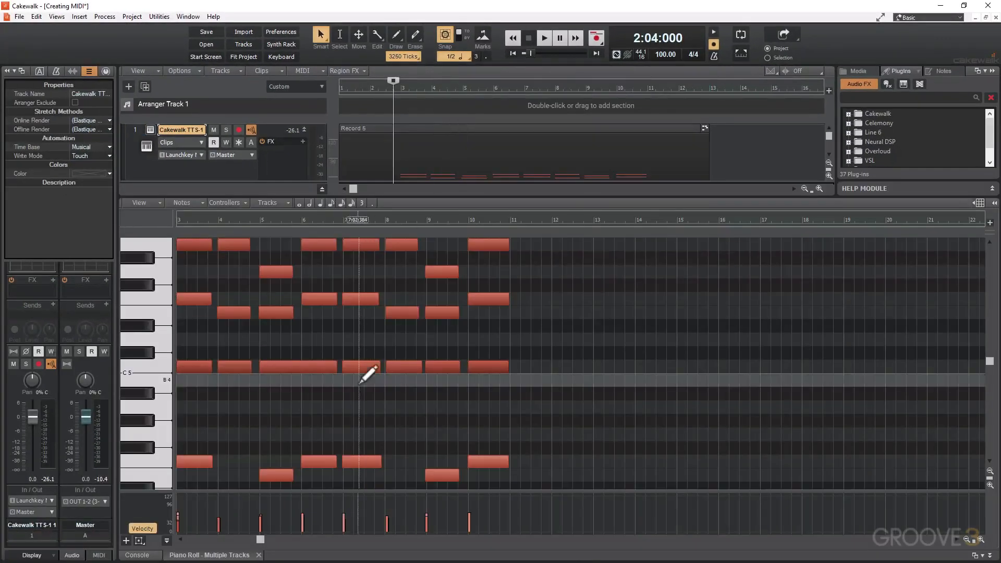
{"action": "left_click_drag", "start_coordinate": [260, 535], "coordinate": [210, 537]}
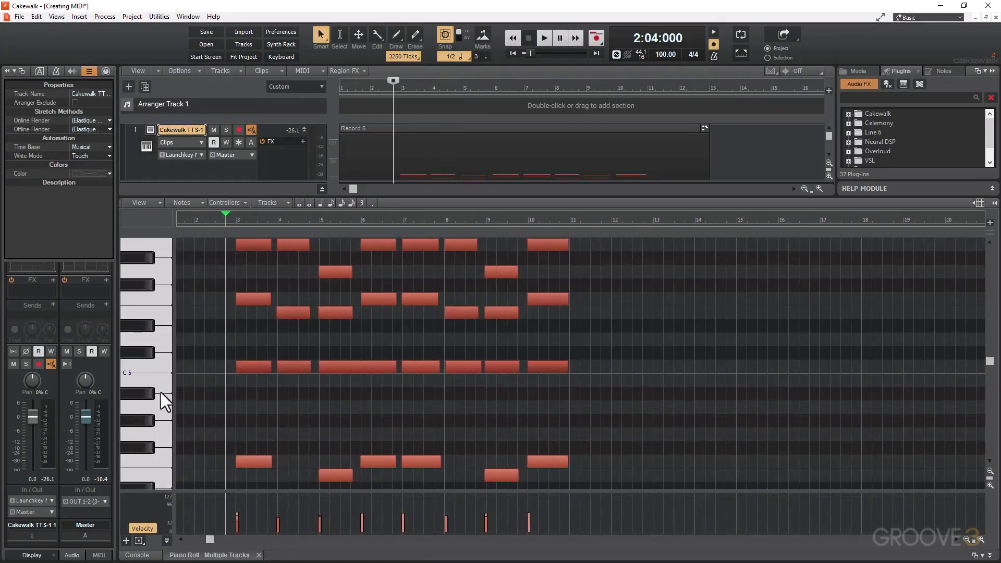
{"action": "left_click", "coordinate": [160, 364]}
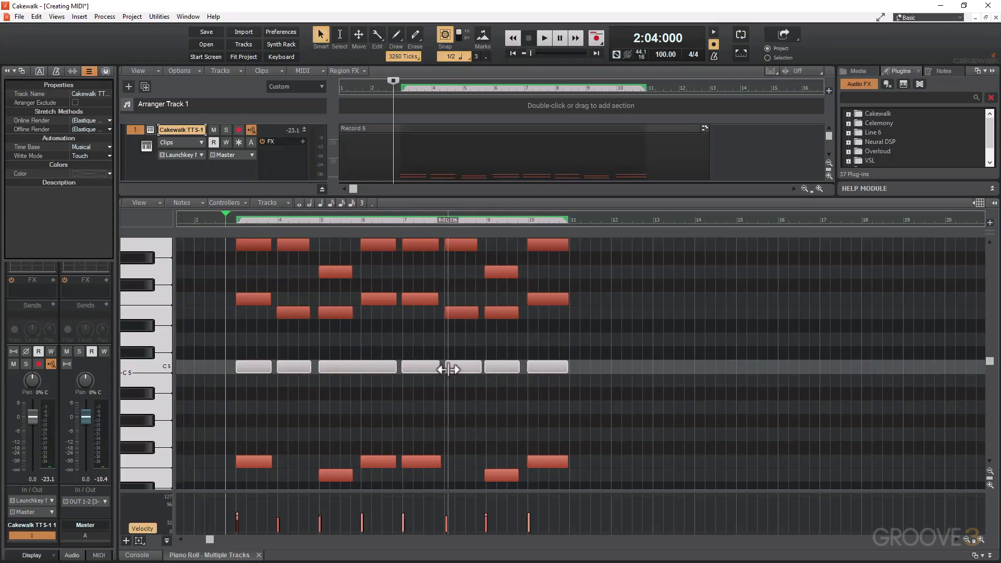
With the Select tool, select the whole chord at measure 10, followed by the whole chord at measure 7
{"action": "scroll", "coordinate": [242, 355], "scroll_direction": "up", "scroll_amount": 3}
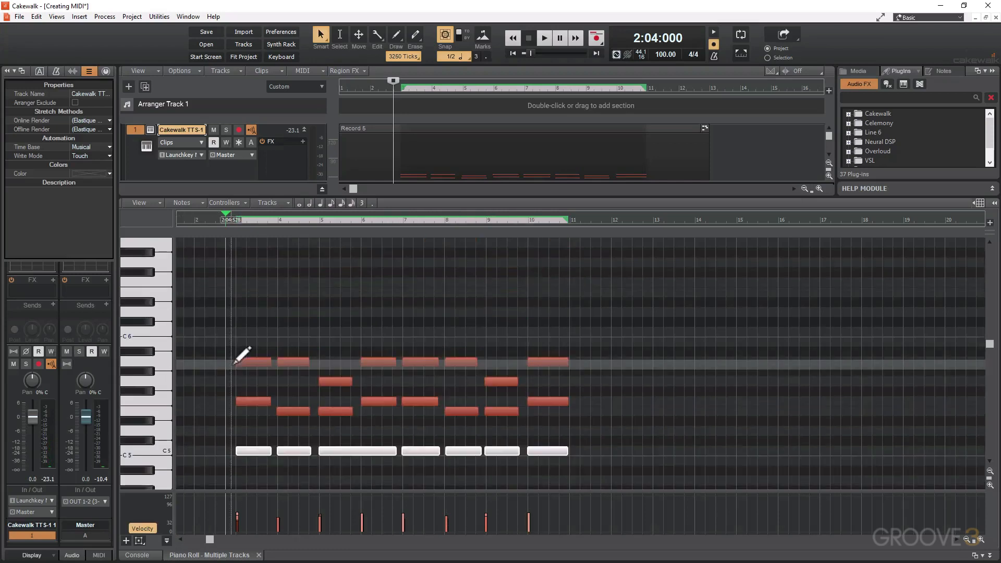
{"action": "scroll", "coordinate": [242, 356], "scroll_direction": "down", "scroll_amount": 1}
{"action": "scroll", "coordinate": [242, 356], "scroll_direction": "down", "scroll_amount": 1}
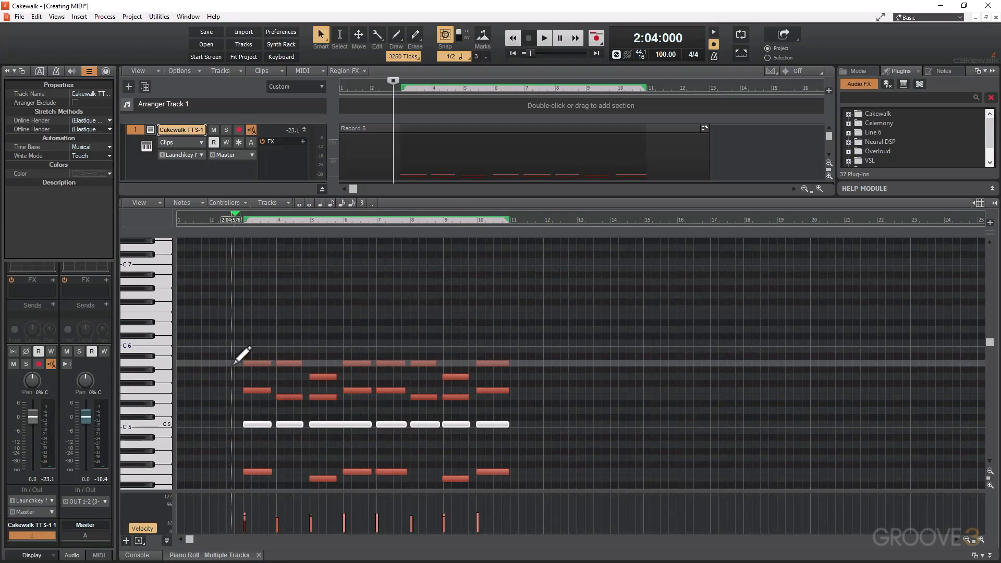
{"action": "scroll", "coordinate": [237, 358], "scroll_direction": "down", "scroll_amount": 1}
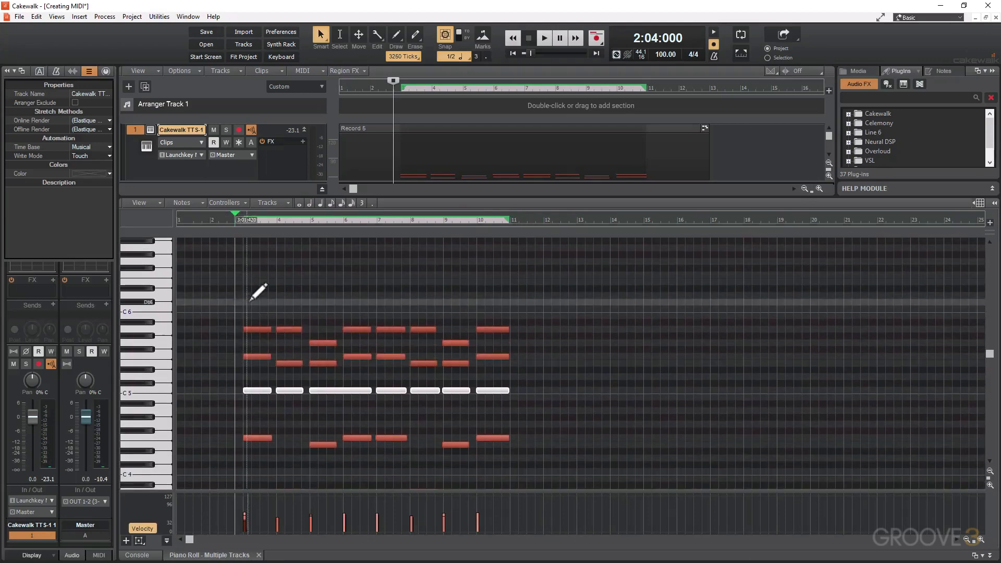
{"action": "scroll", "coordinate": [240, 404], "scroll_direction": "down", "scroll_amount": 1}
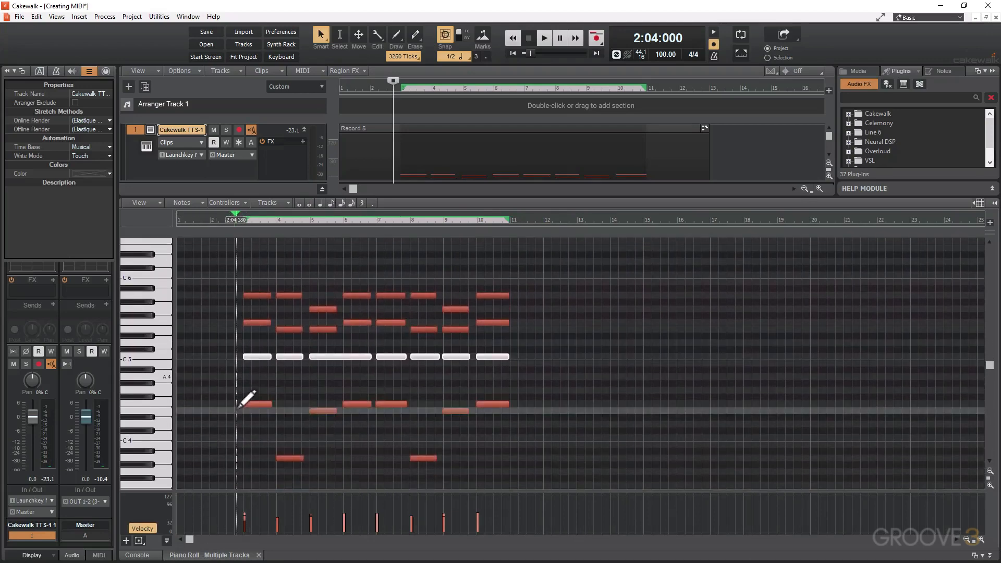
{"action": "scroll", "coordinate": [247, 399], "scroll_direction": "down", "scroll_amount": 1}
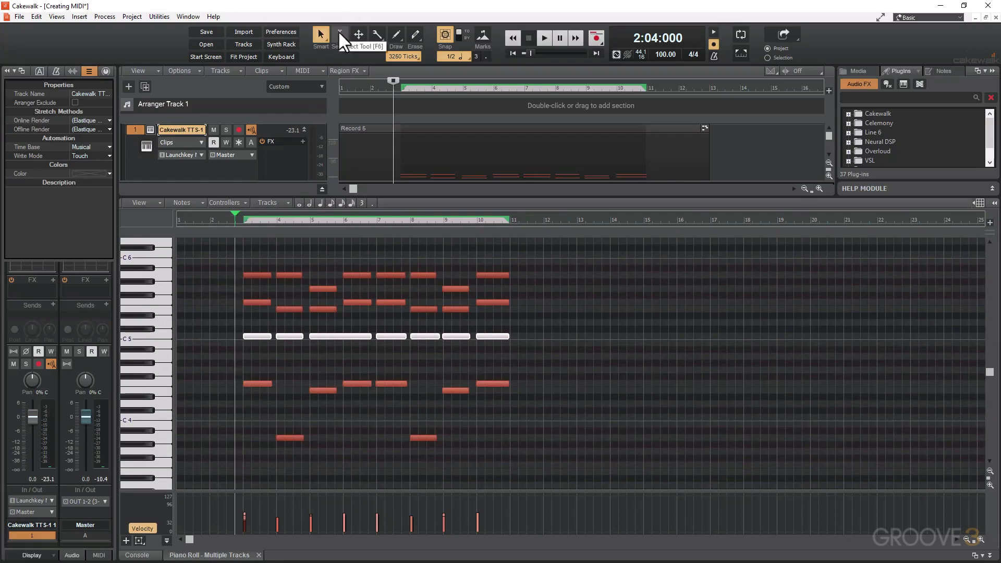
{"action": "left_click", "coordinate": [339, 34]}
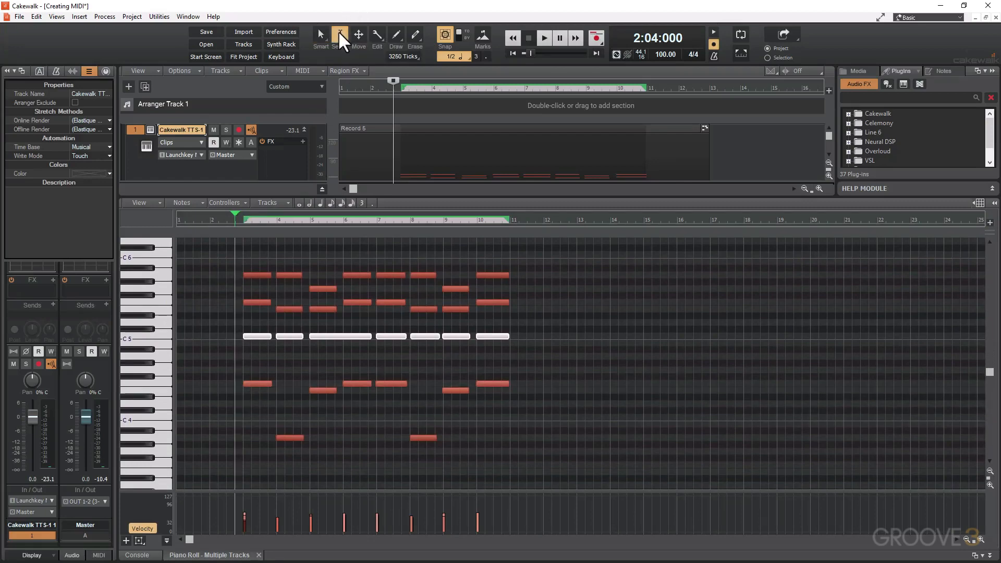
{"action": "left_click_drag", "start_coordinate": [574, 424], "coordinate": [481, 262]}
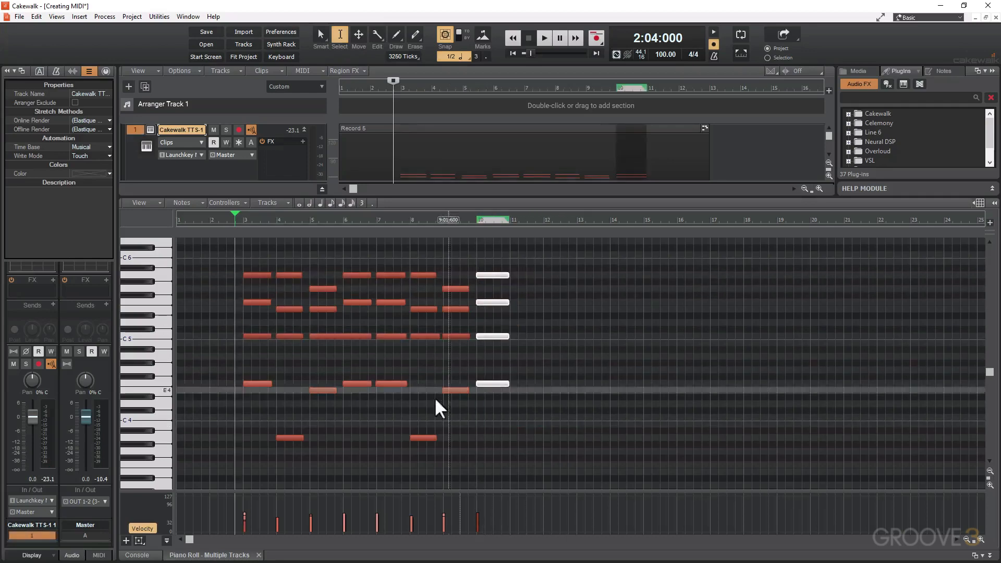
{"action": "left_click_drag", "start_coordinate": [378, 426], "coordinate": [383, 256]}
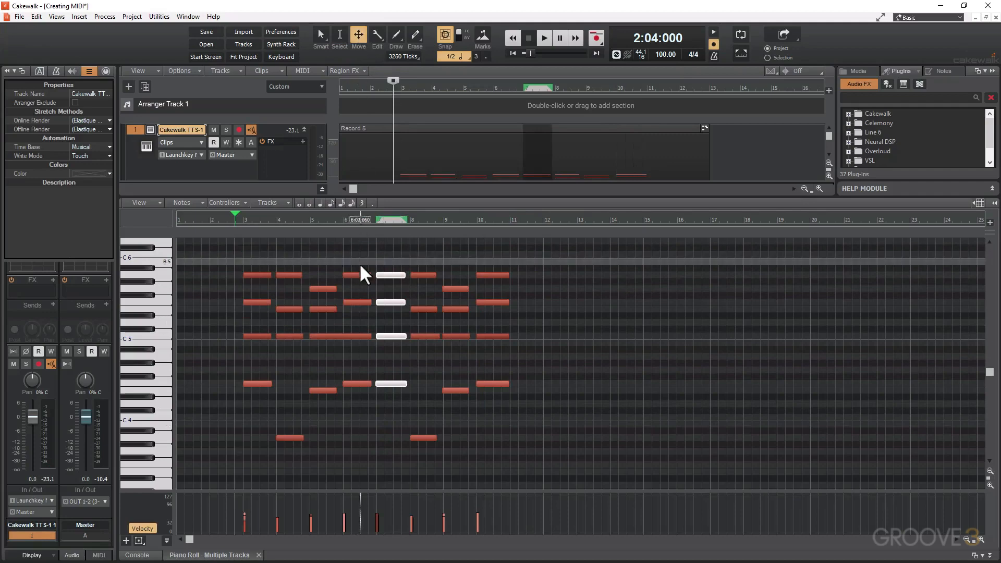
Try shifting the selected chord at measure 7 slightly later with the Move tool, and clear the note selection
{"action": "left_click_drag", "start_coordinate": [384, 274], "coordinate": [385, 272]}
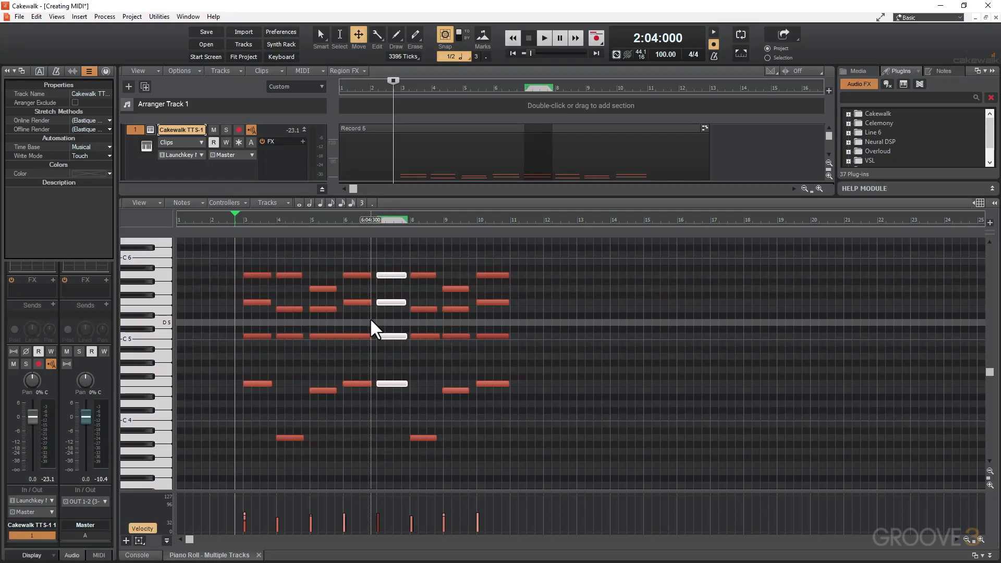
{"action": "key", "text": "ctrl+Right"}
{"action": "key", "text": "ctrl+Right"}
{"action": "key", "text": "ctrl+Right"}
{"action": "key", "text": "ctrl+Right"}
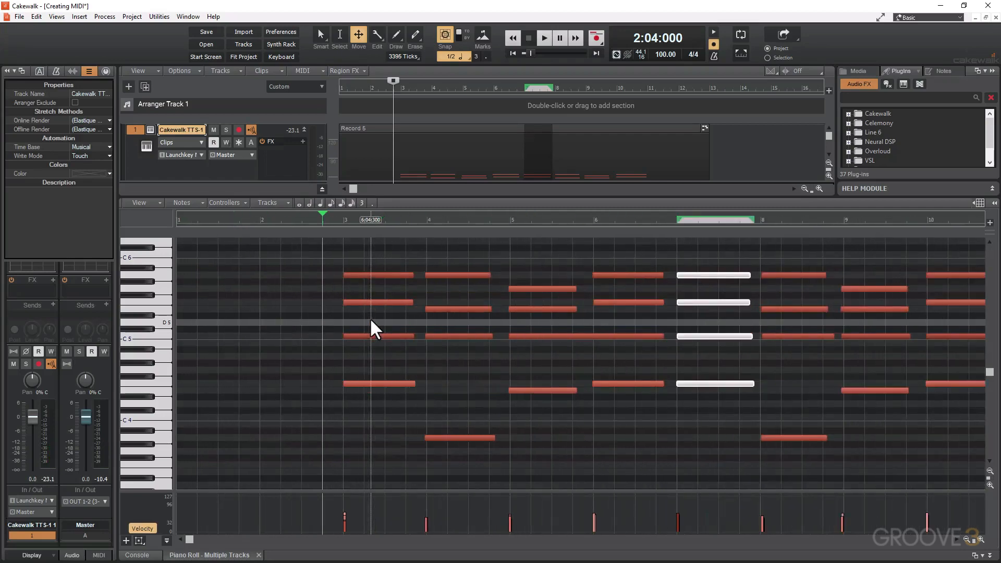
{"action": "left_click", "coordinate": [370, 319]}
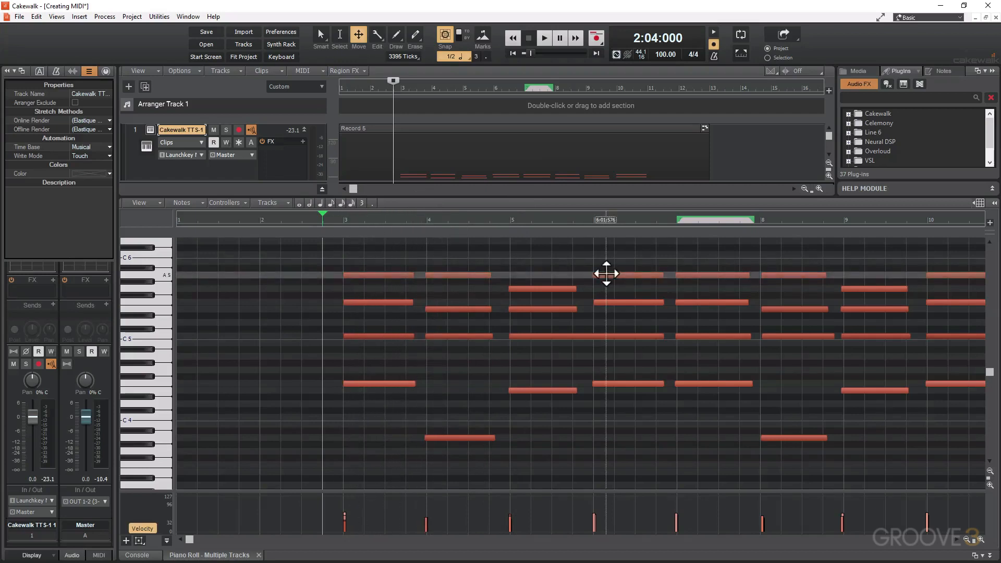
Set the snap resolution to a 1/4 note and test moving the A5 note at measure 6 with the Move tool
{"action": "mouse_move", "coordinate": [606, 273]}
{"action": "left_mouse_down"}
{"action": "mouse_move", "coordinate": [615, 277]}
{"action": "mouse_move", "coordinate": [589, 287]}
{"action": "mouse_move", "coordinate": [592, 277]}
{"action": "left_mouse_up"}
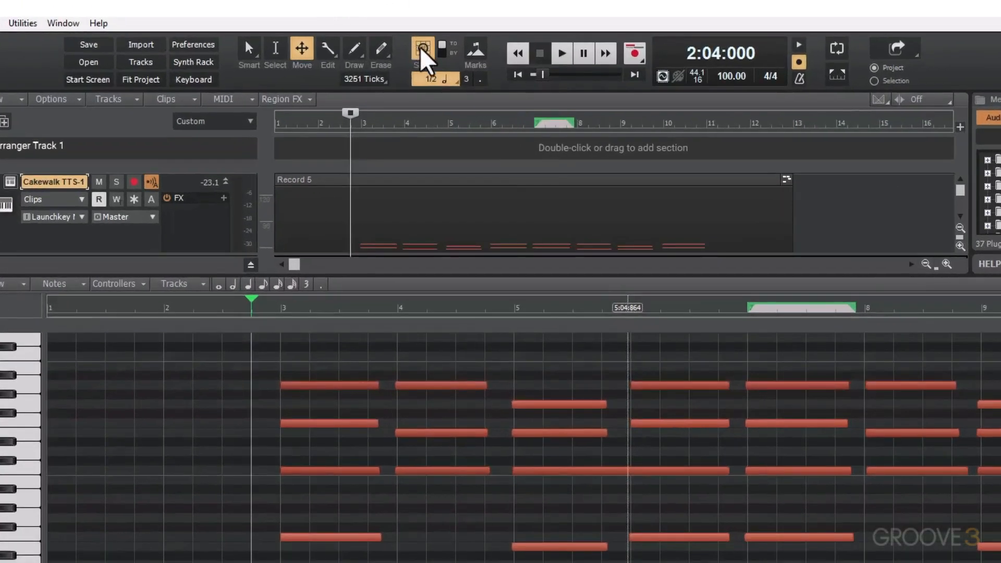
{"action": "left_click", "coordinate": [420, 47]}
{"action": "left_click", "coordinate": [421, 47]}
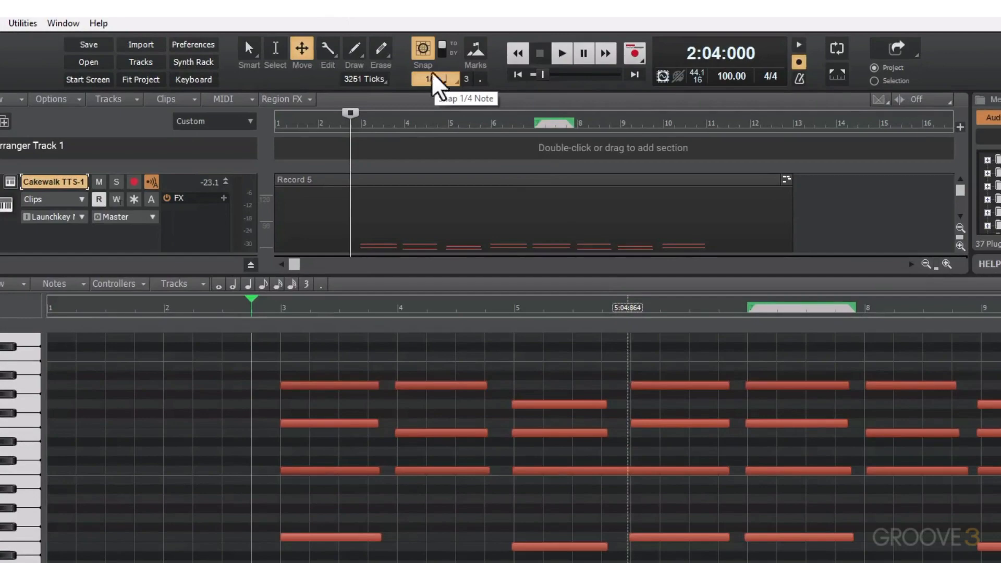
{"action": "mouse_move", "coordinate": [645, 386]}
{"action": "left_mouse_down"}
{"action": "mouse_move", "coordinate": [698, 387]}
{"action": "mouse_move", "coordinate": [656, 386]}
{"action": "left_mouse_up"}
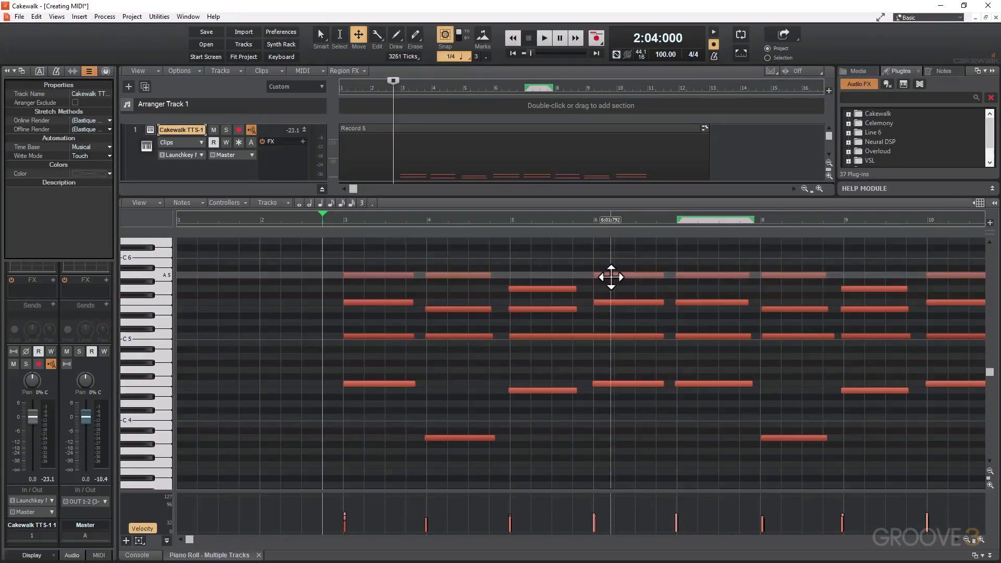
Split the A5 note at measure 6 on beat 3, moving its first half up a semitone and its second half down to G#5
{"action": "left_click", "coordinate": [342, 43]}
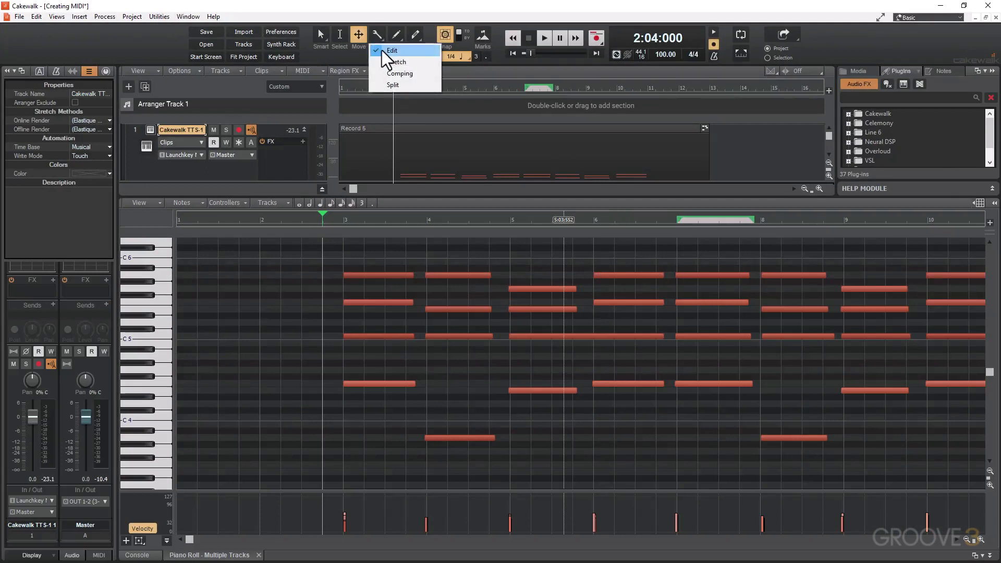
{"action": "left_click", "coordinate": [395, 82]}
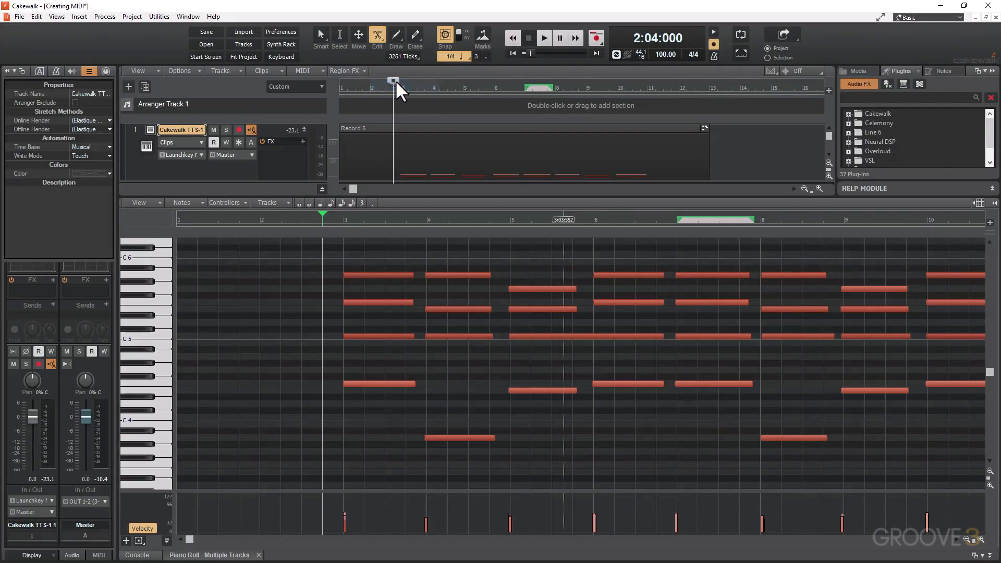
{"action": "left_click", "coordinate": [635, 276]}
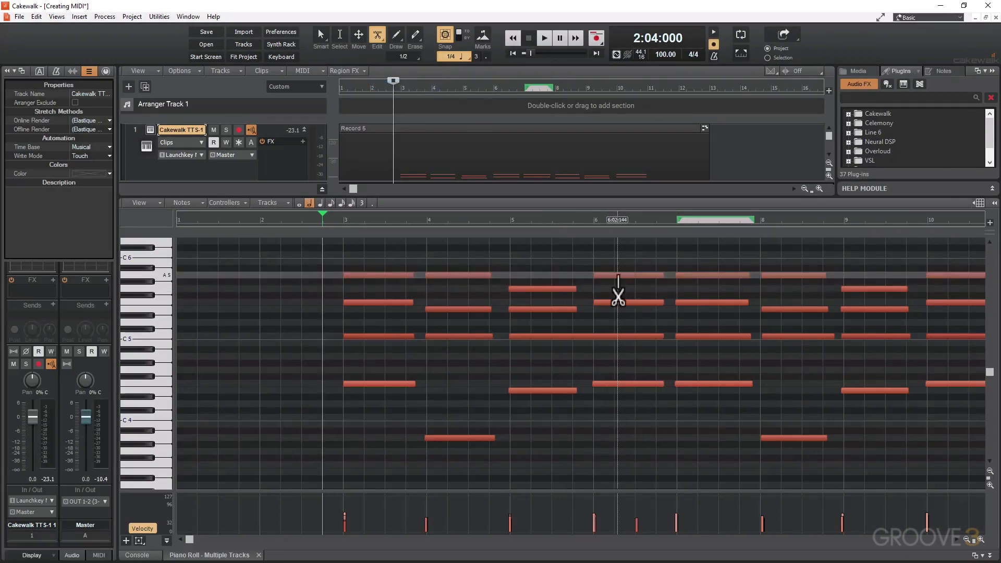
{"action": "left_click", "coordinate": [358, 34]}
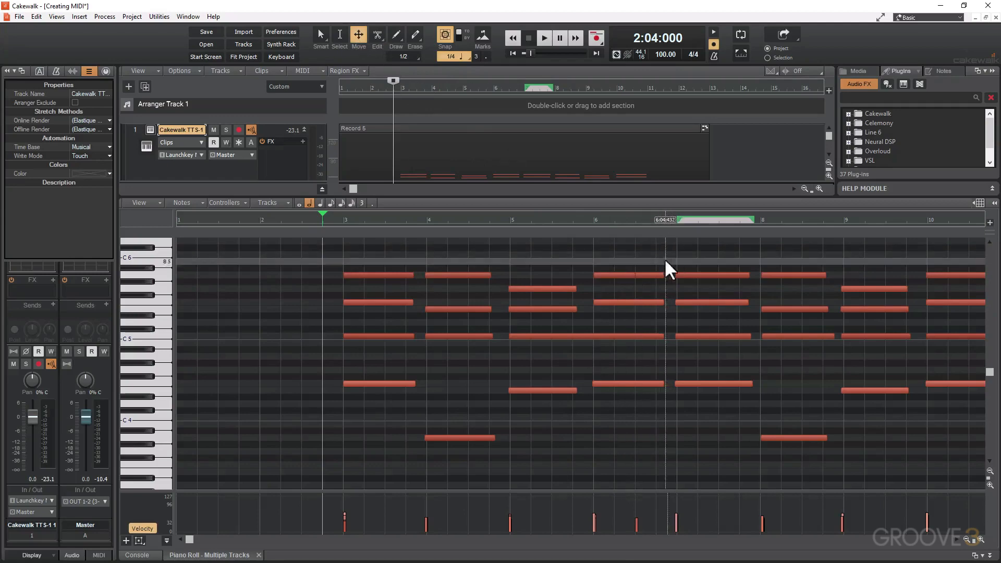
{"action": "left_click_drag", "start_coordinate": [612, 274], "coordinate": [649, 283]}
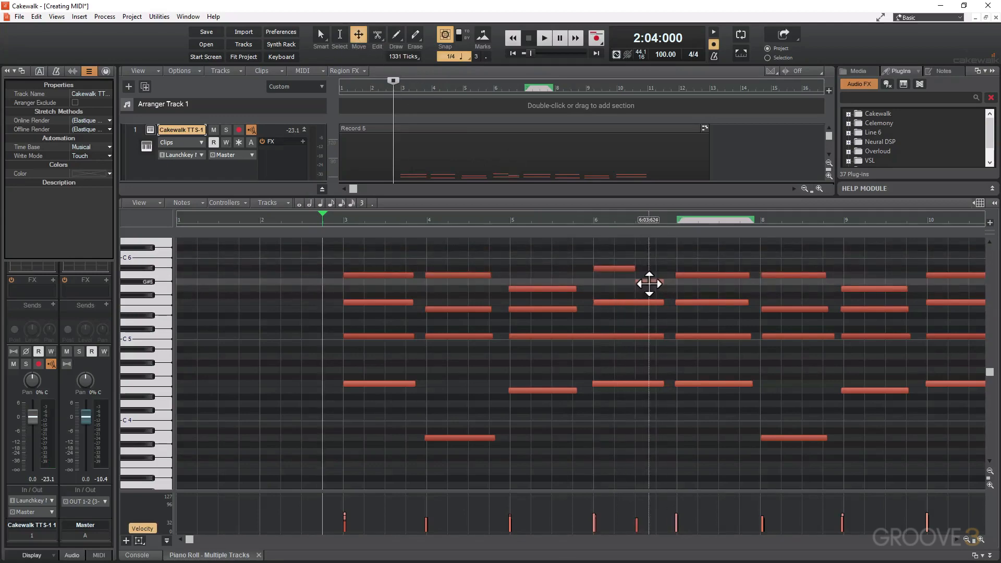
Undo the pitch moves and the split of the A5 note at measure 6
{"action": "key", "text": "ctrl+z"}
{"action": "key", "text": "ctrl+z"}
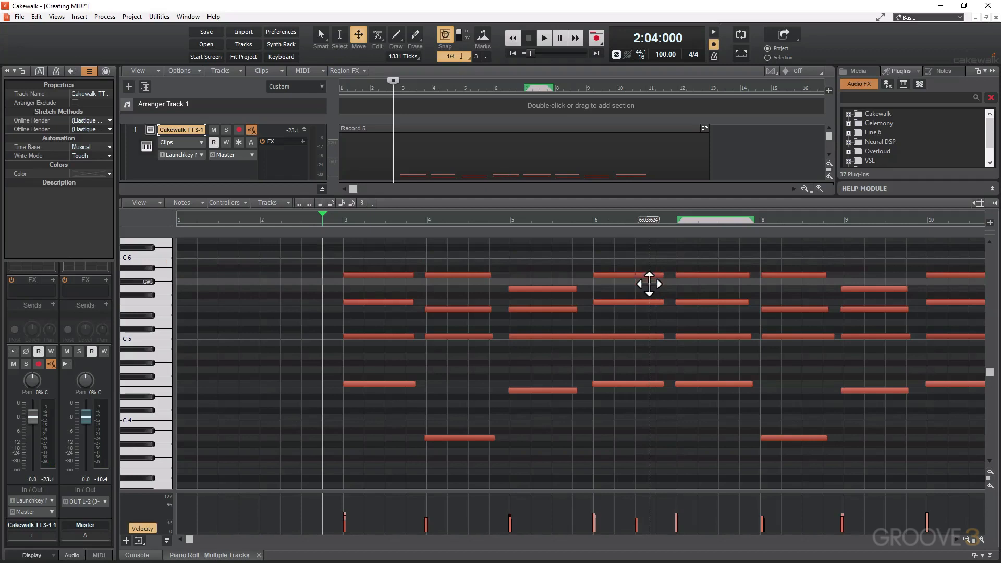
{"action": "key", "text": "ctrl+z"}
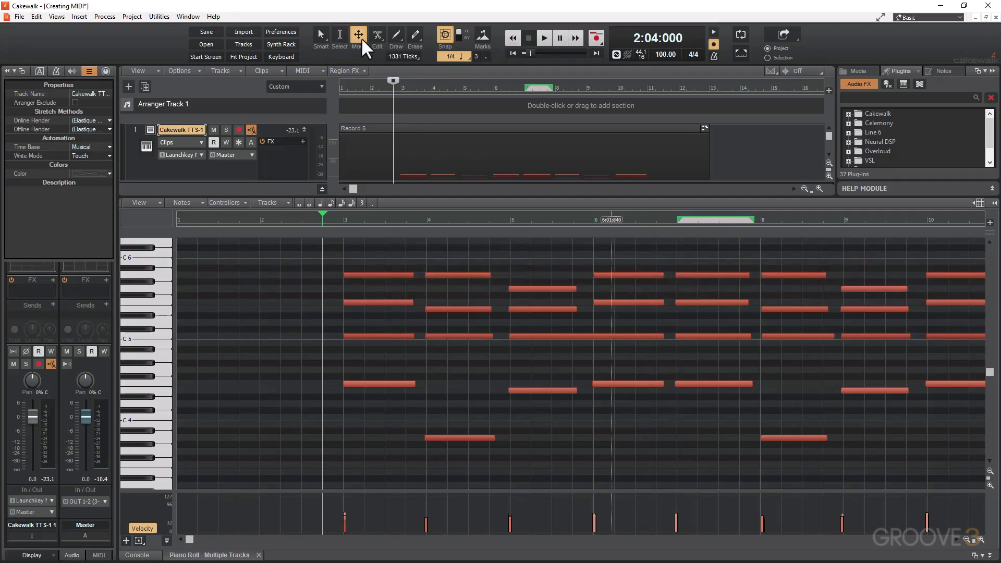
Activate the Edit tool and switch it from Split to its standard Edit mode
{"action": "left_click", "coordinate": [381, 37]}
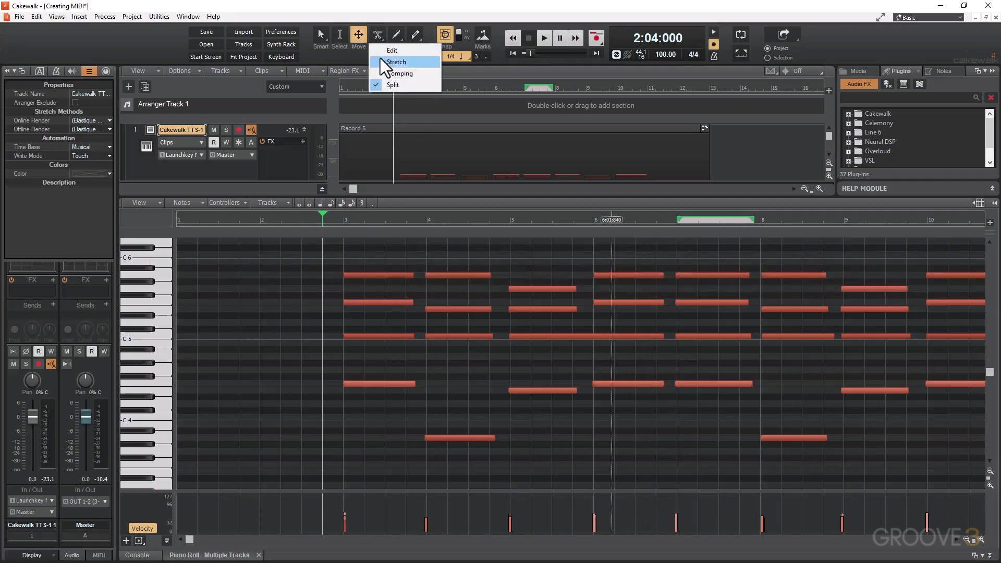
{"action": "left_click", "coordinate": [345, 56]}
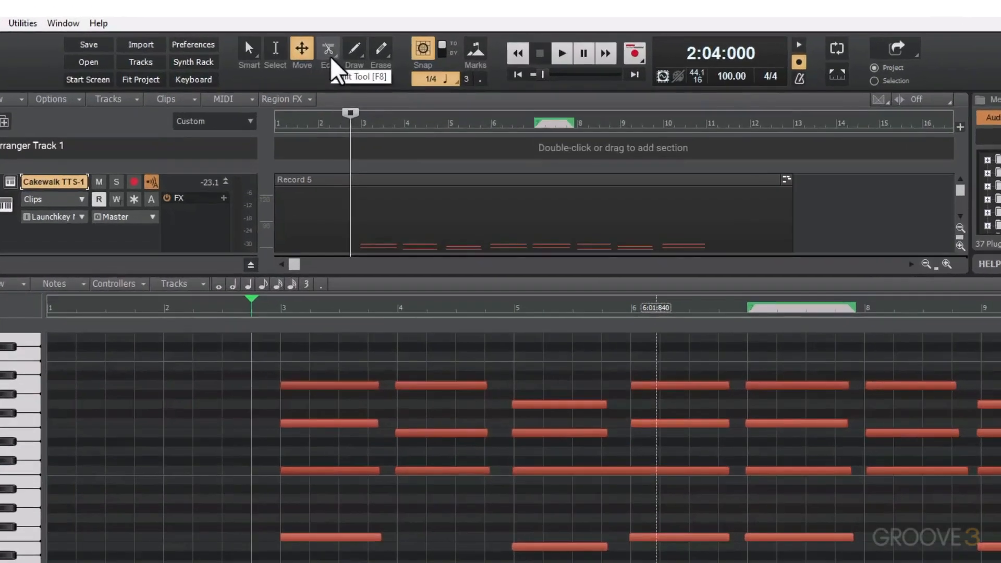
{"action": "left_click", "coordinate": [379, 41]}
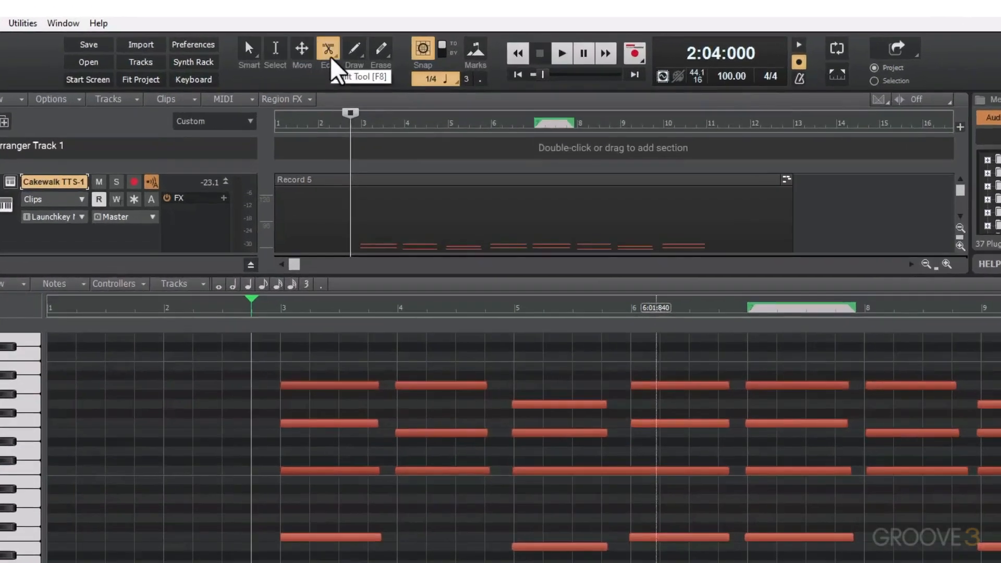
{"action": "left_click", "coordinate": [330, 56]}
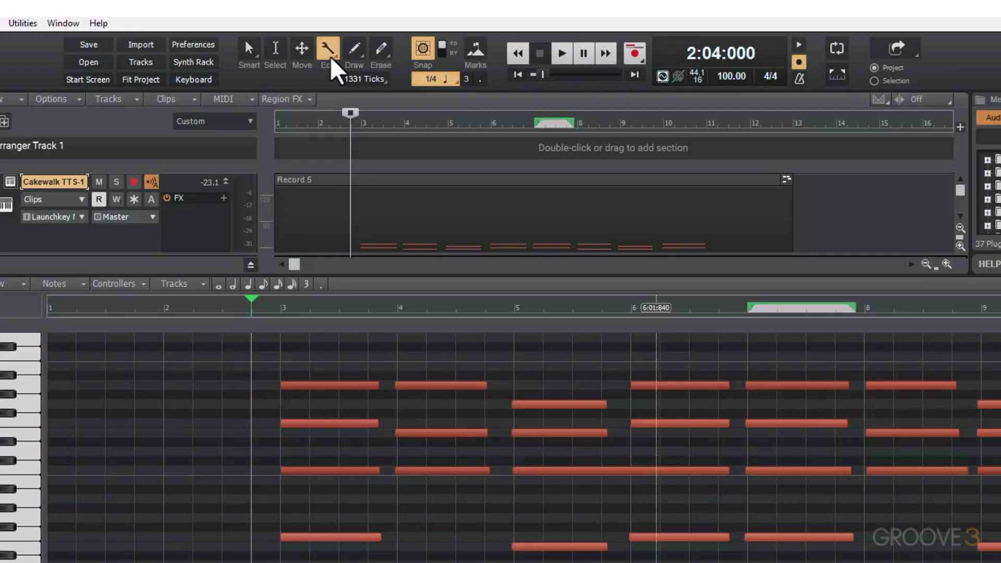
Draw four short A4 notes with the Draw tool at the starts of measures 5, 6, 7 and 8
{"action": "left_click", "coordinate": [358, 54]}
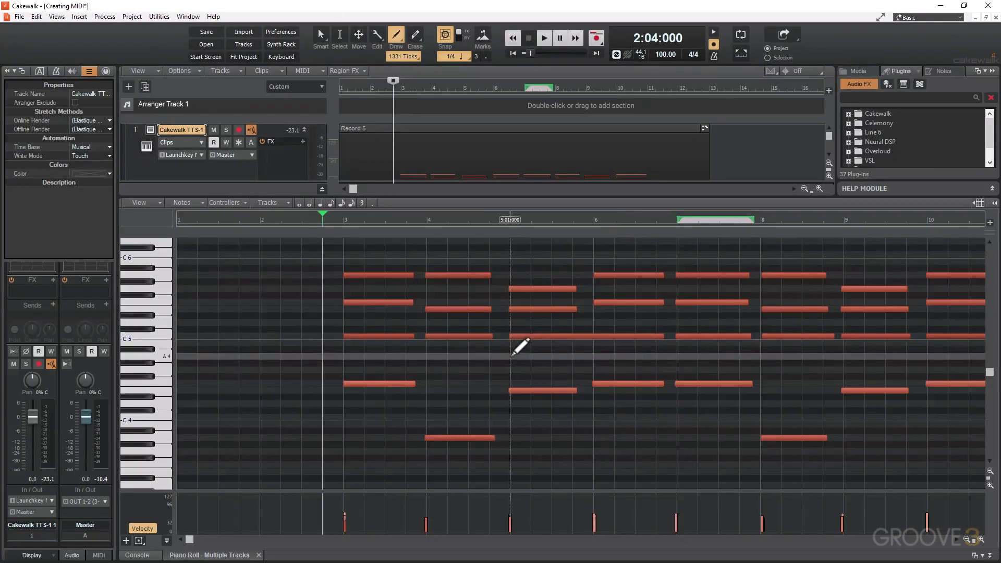
{"action": "left_click", "coordinate": [510, 356]}
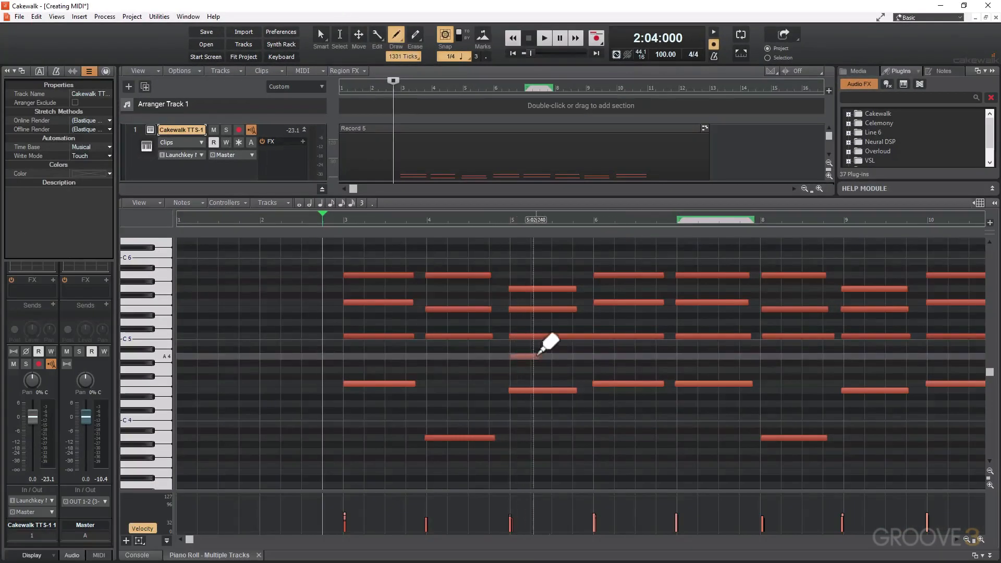
{"action": "left_click", "coordinate": [599, 357]}
{"action": "left_click", "coordinate": [677, 357]}
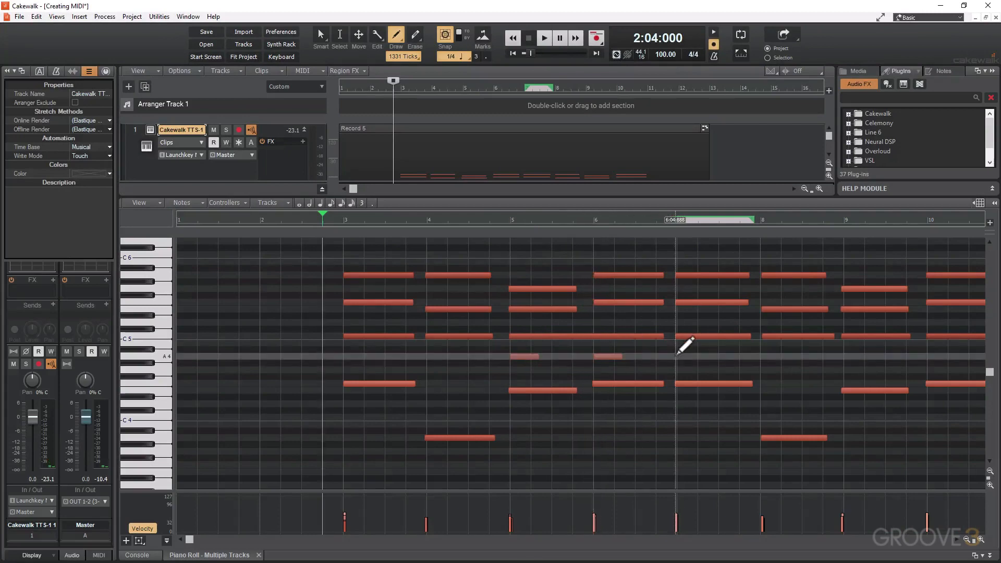
{"action": "left_click", "coordinate": [764, 357]}
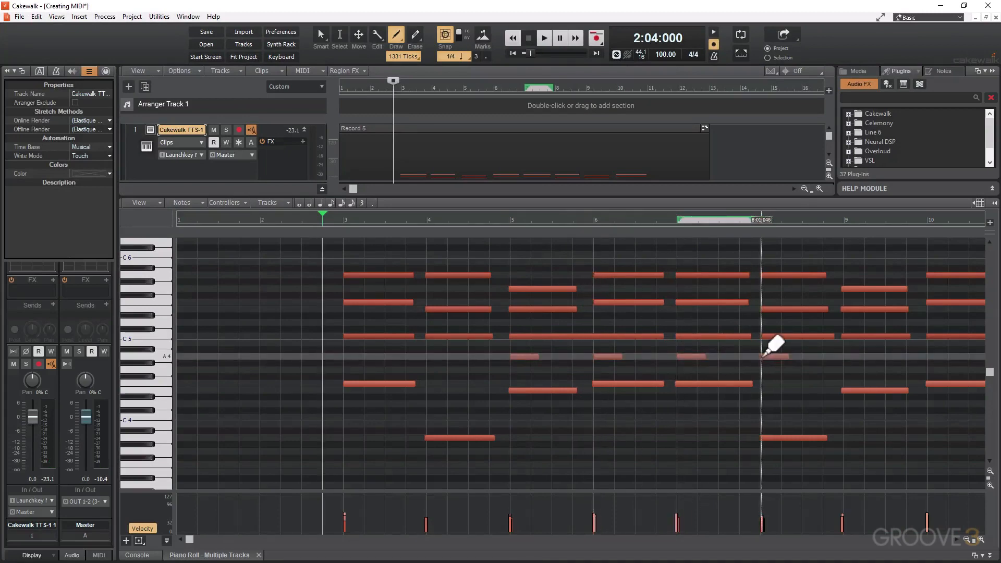
Erase the four short A4 notes in measures 5 to 8 with the Erase tool
{"action": "left_click", "coordinate": [411, 31]}
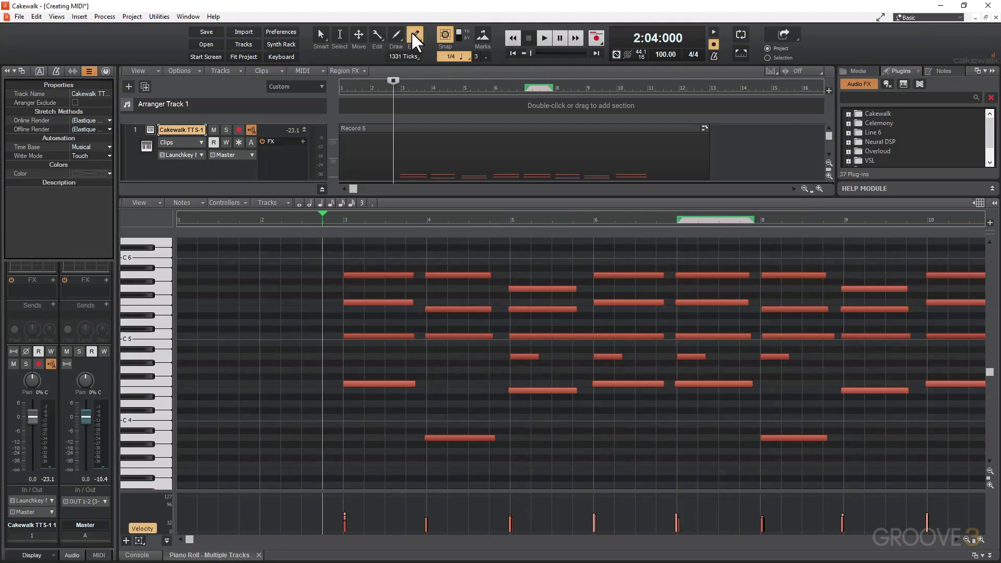
{"action": "left_click", "coordinate": [529, 356]}
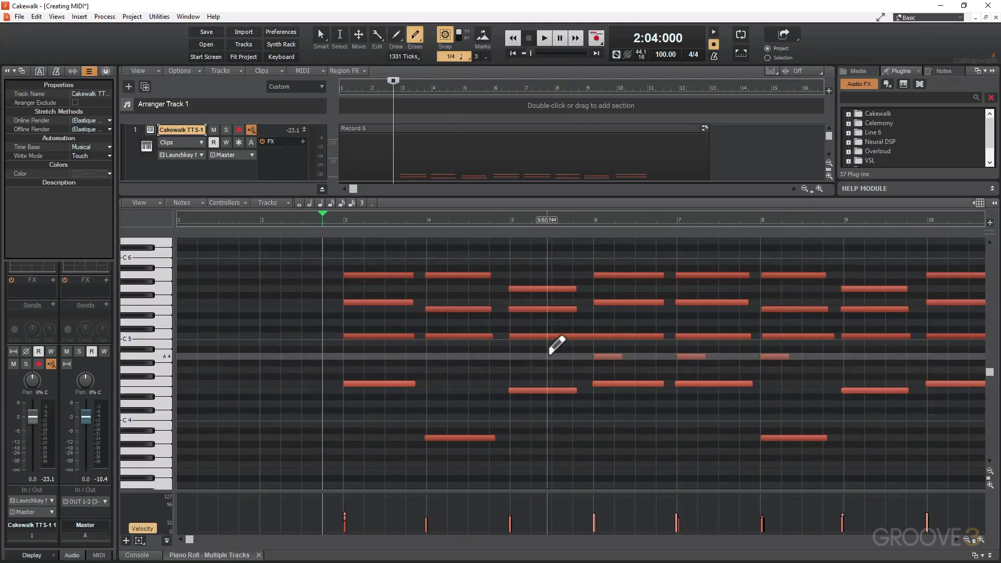
{"action": "left_click", "coordinate": [609, 356]}
{"action": "left_click", "coordinate": [693, 356]}
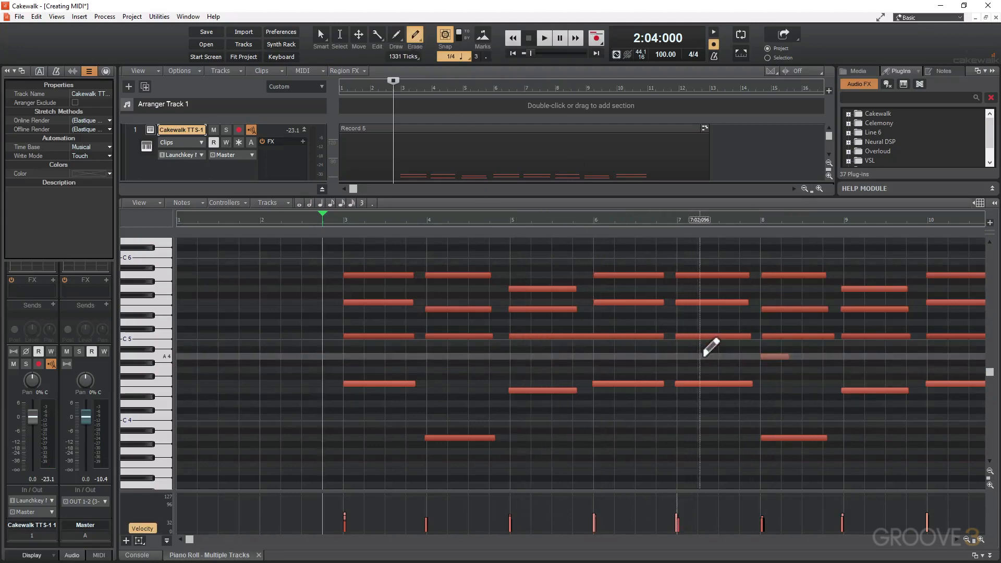
{"action": "left_click", "coordinate": [773, 357]}
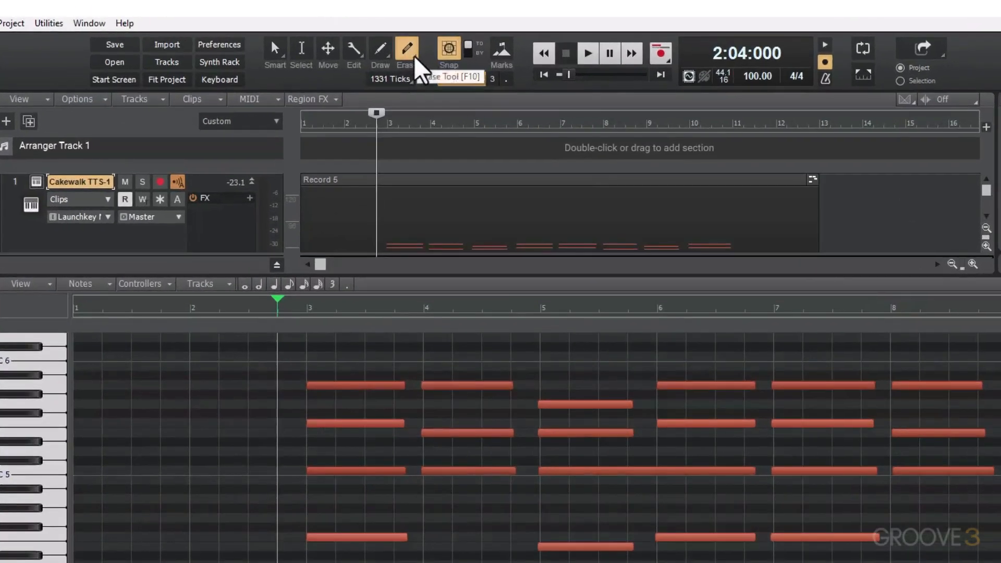
Switch the Erase tool to Mute mode and mute the E4 note at measure 5 and the F4 notes at measures 6 and 7
{"action": "left_click", "coordinate": [419, 39]}
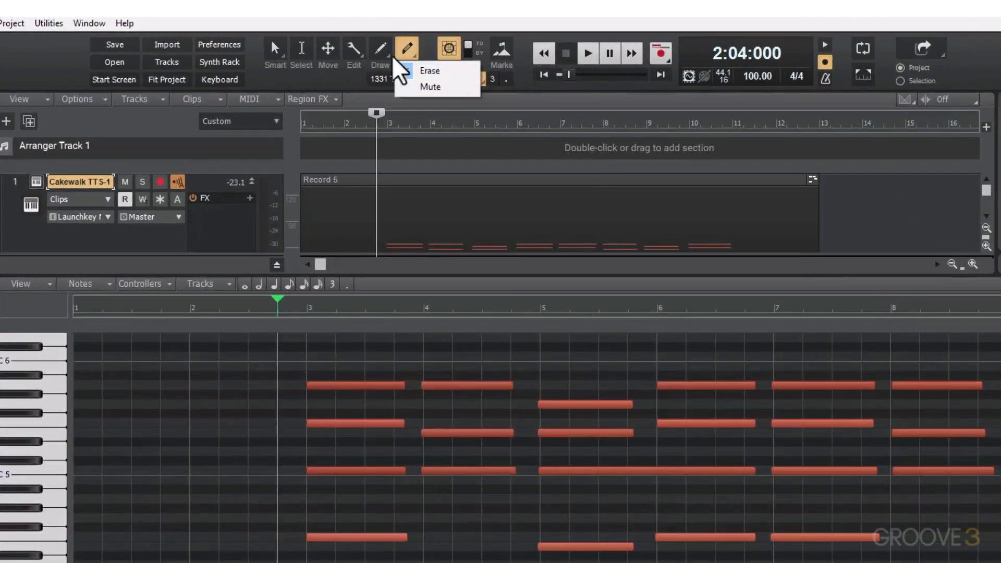
{"action": "left_click", "coordinate": [429, 86]}
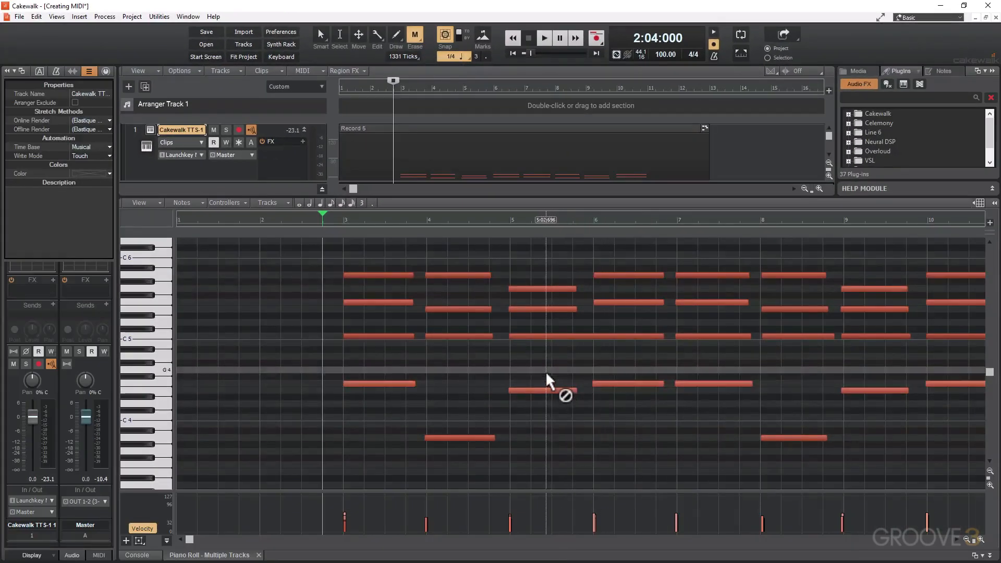
{"action": "left_click", "coordinate": [544, 390]}
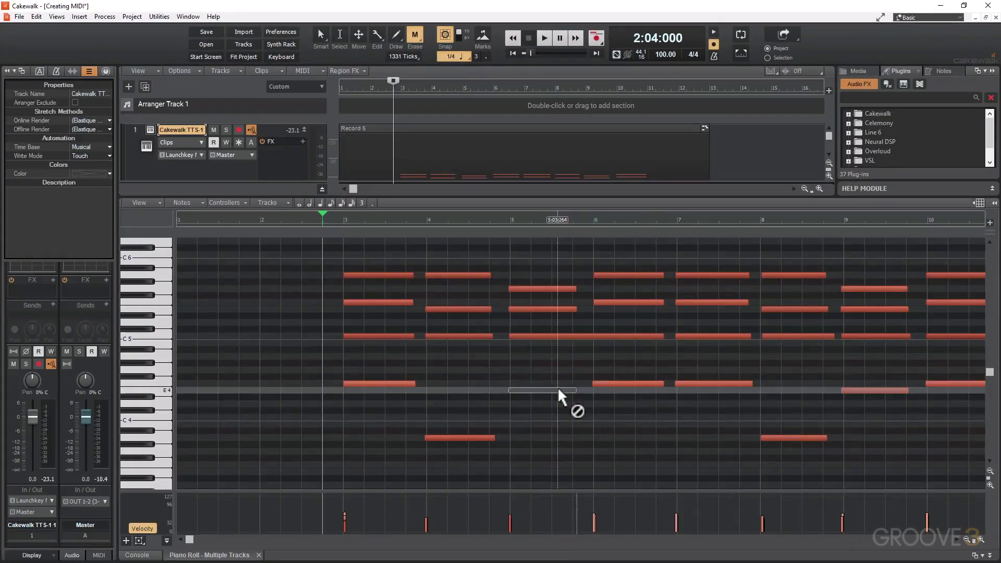
{"action": "left_click", "coordinate": [634, 383]}
{"action": "left_click", "coordinate": [701, 383]}
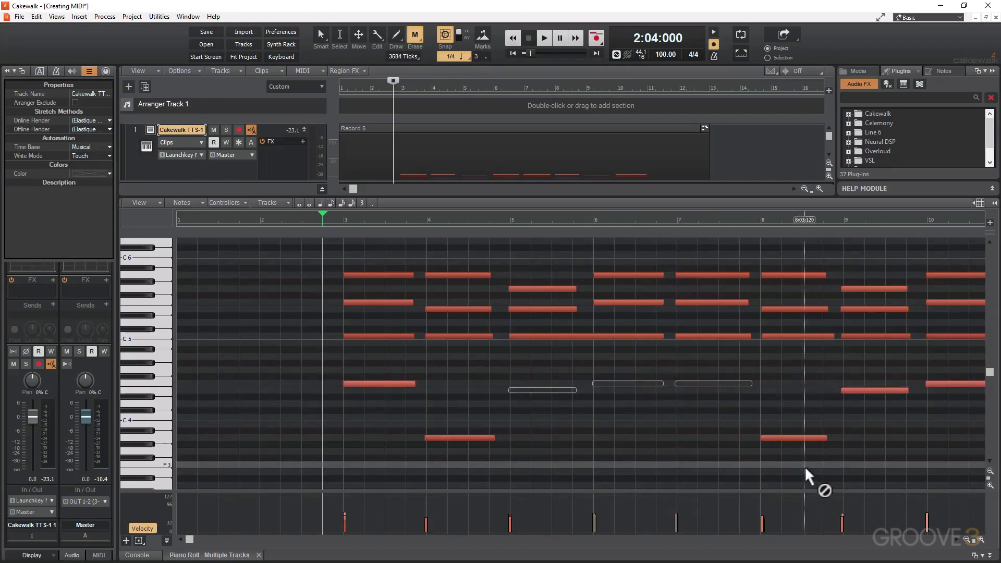
Undo the muting of the three notes in measures 5 to 7
{"action": "key", "text": "ctrl+z"}
{"action": "key", "text": "ctrl+z"}
{"action": "key", "text": "ctrl+z"}
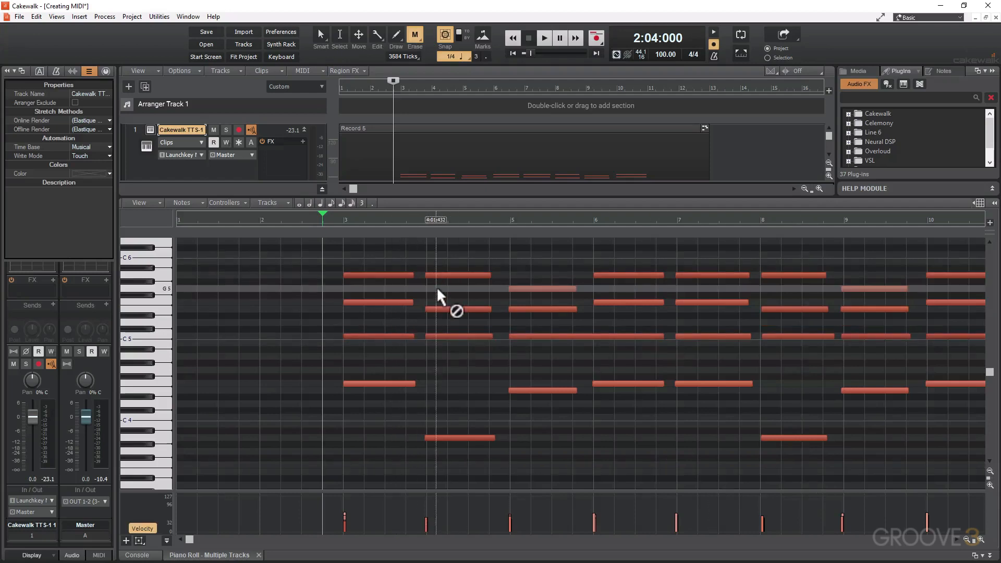
Select all notes and quantize them to 1/16, with only MIDI Event Start Times enabled among the change options
{"action": "scroll", "coordinate": [437, 286], "scroll_direction": "down", "scroll_amount": 3}
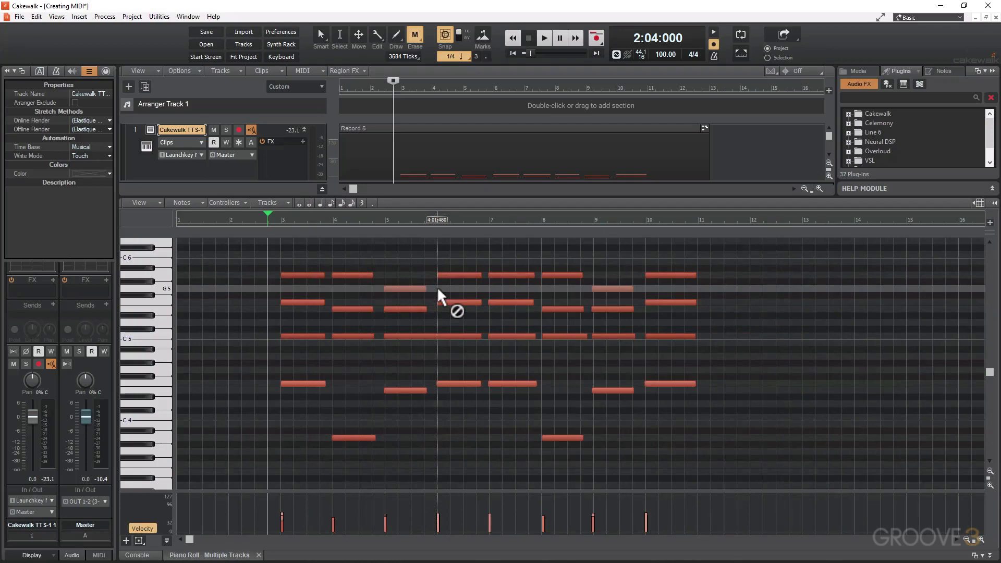
{"action": "key", "text": "ctrl+a"}
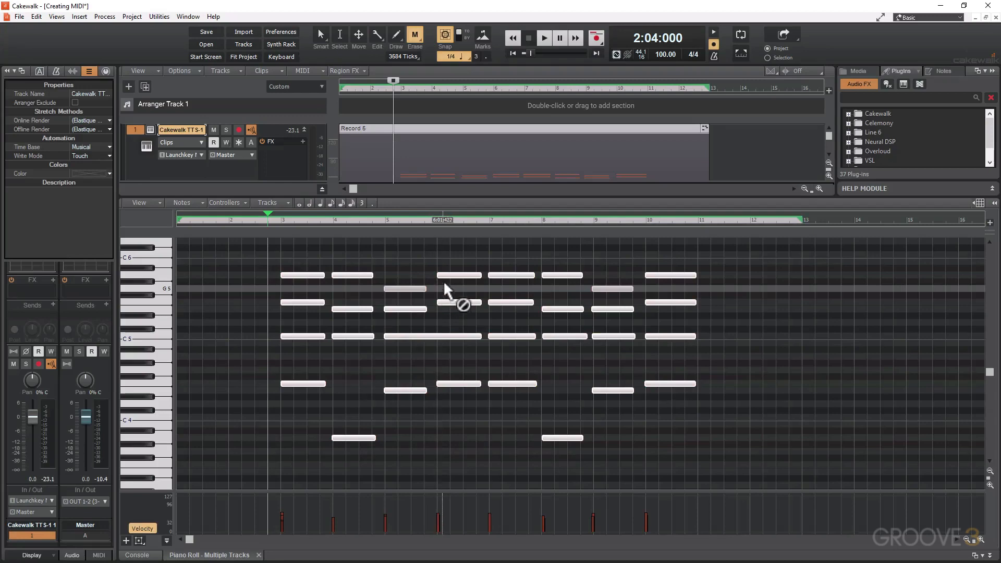
{"action": "left_click", "coordinate": [103, 16]}
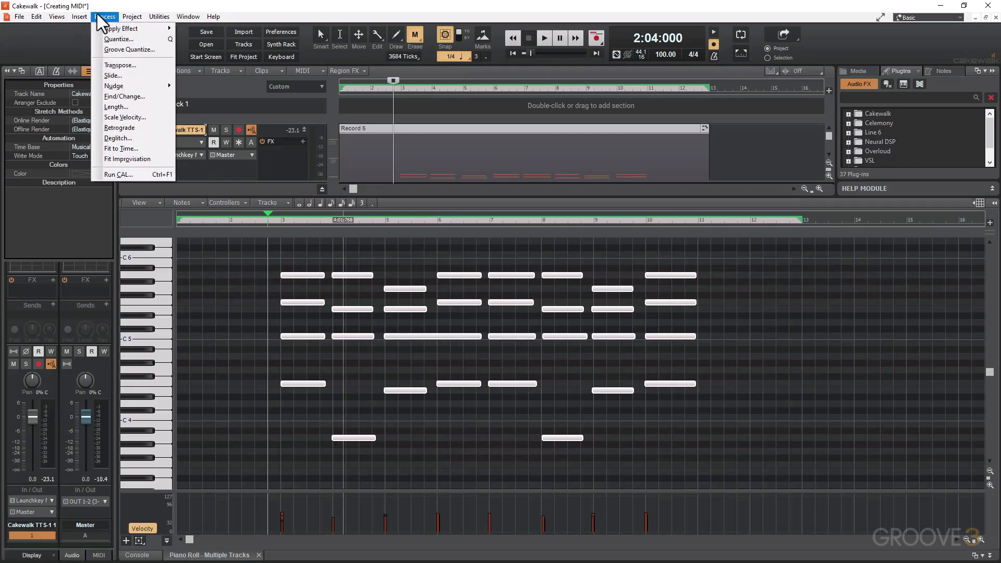
{"action": "left_click", "coordinate": [110, 39]}
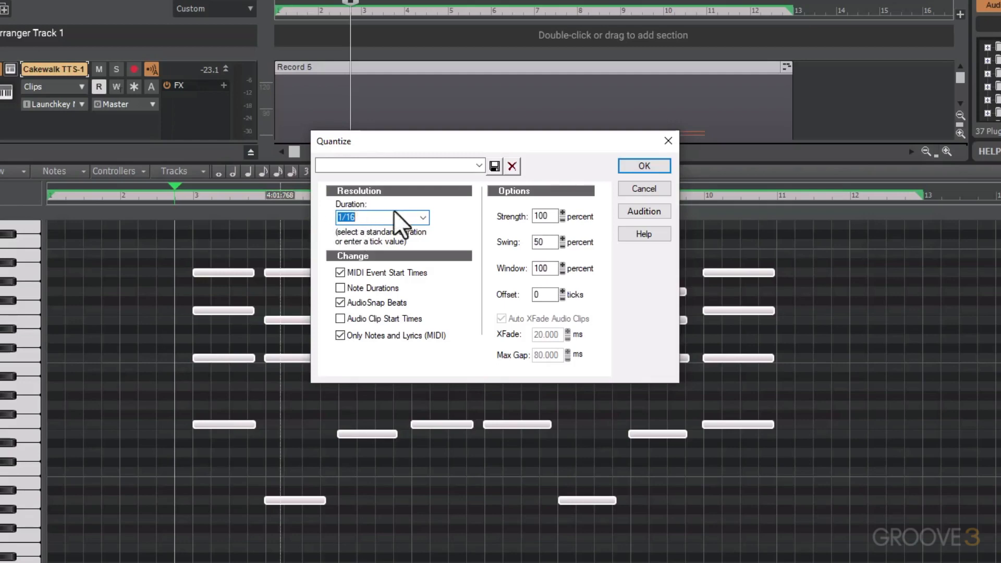
{"action": "left_click", "coordinate": [422, 218]}
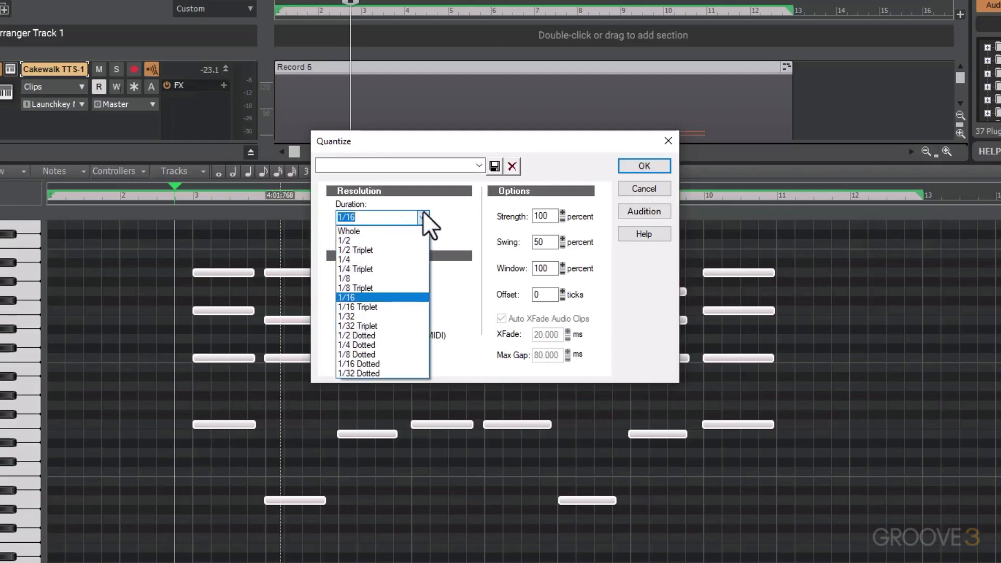
{"action": "left_click", "coordinate": [451, 211]}
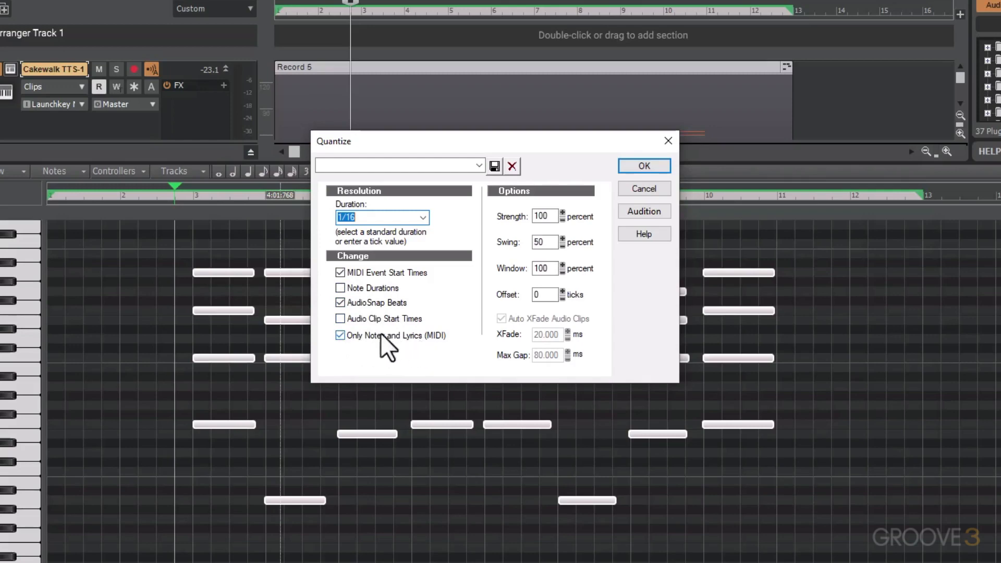
{"action": "left_click", "coordinate": [341, 335]}
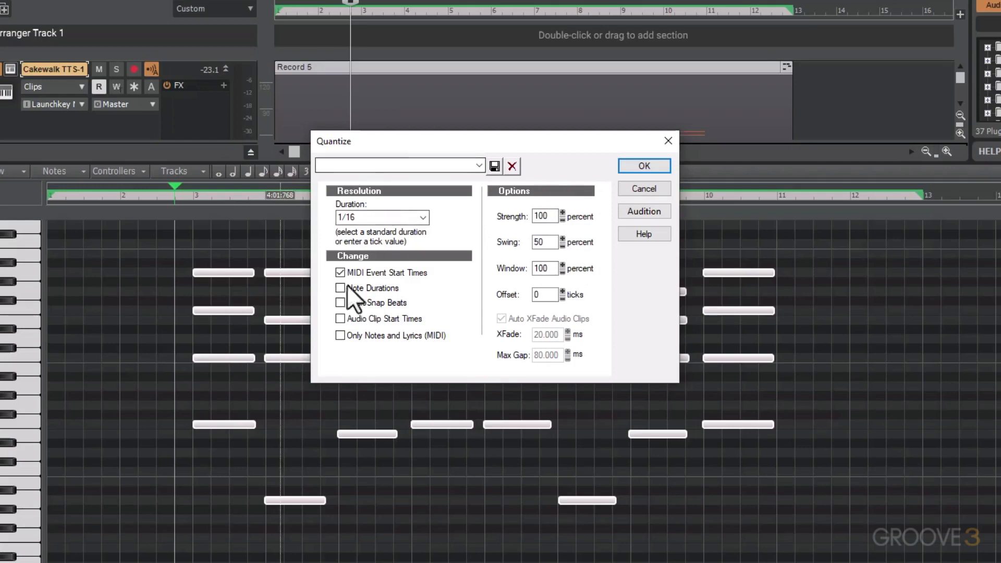
{"action": "left_click", "coordinate": [658, 166]}
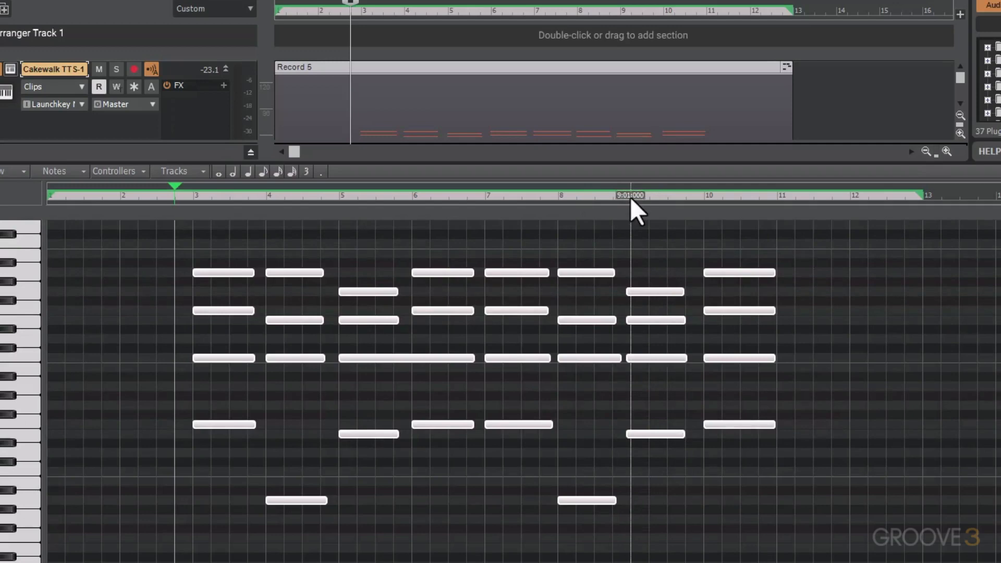
Undo the 1/16 quantize and quantize the selected notes to a 1/4 duration instead
{"action": "left_click_drag", "start_coordinate": [630, 197], "coordinate": [613, 159]}
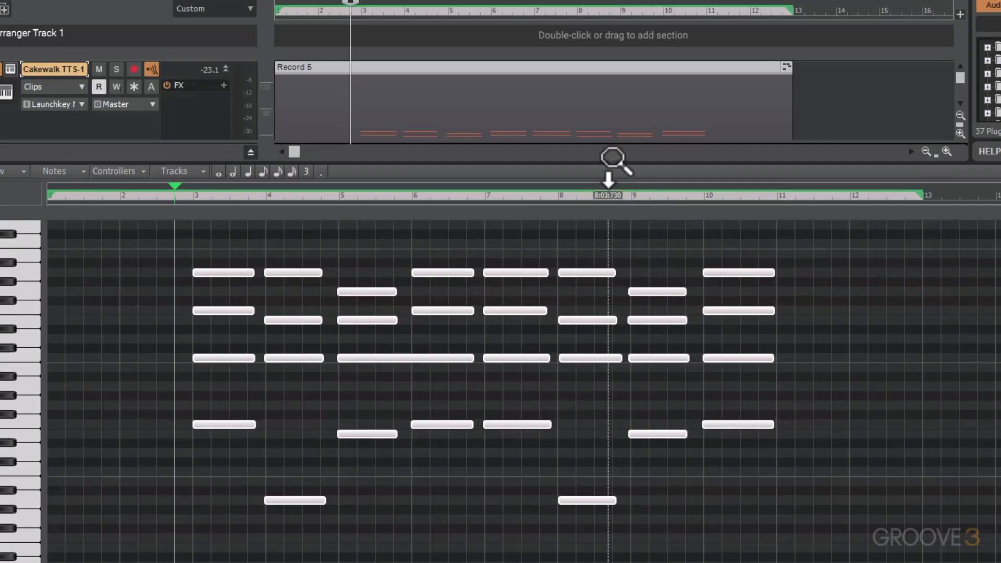
{"action": "key", "text": "q"}
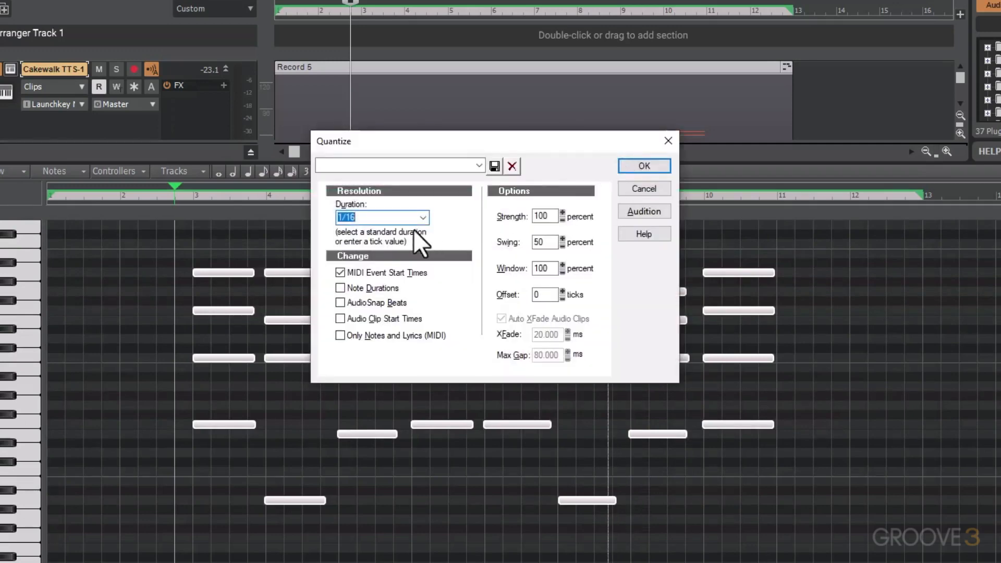
{"action": "left_click", "coordinate": [421, 214]}
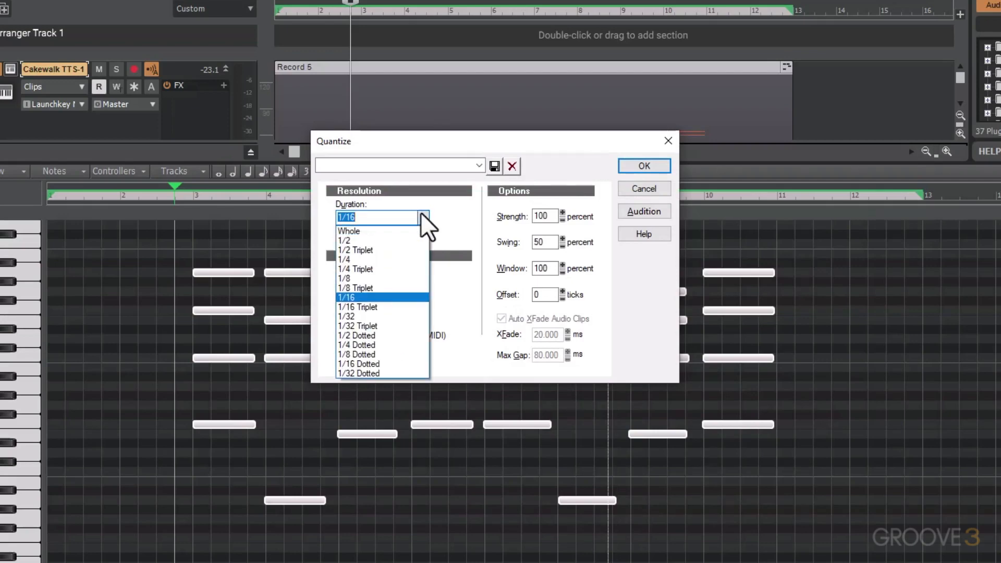
{"action": "left_click", "coordinate": [374, 258]}
{"action": "left_click", "coordinate": [634, 166]}
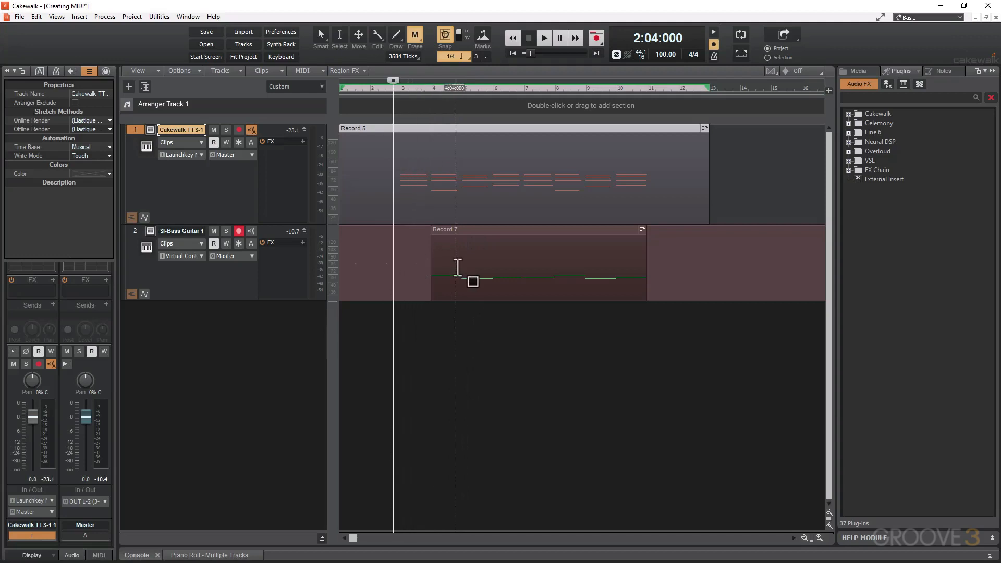
Extend the start of the bass guitar clip back to 2:04:000 with the Smart tool
{"action": "left_click", "coordinate": [319, 34]}
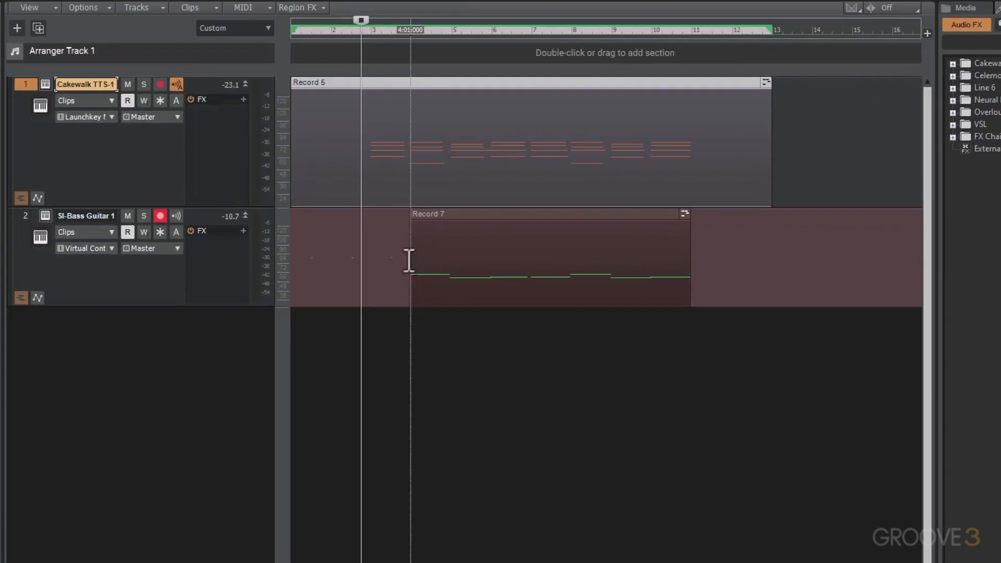
{"action": "left_click_drag", "start_coordinate": [409, 260], "coordinate": [353, 252]}
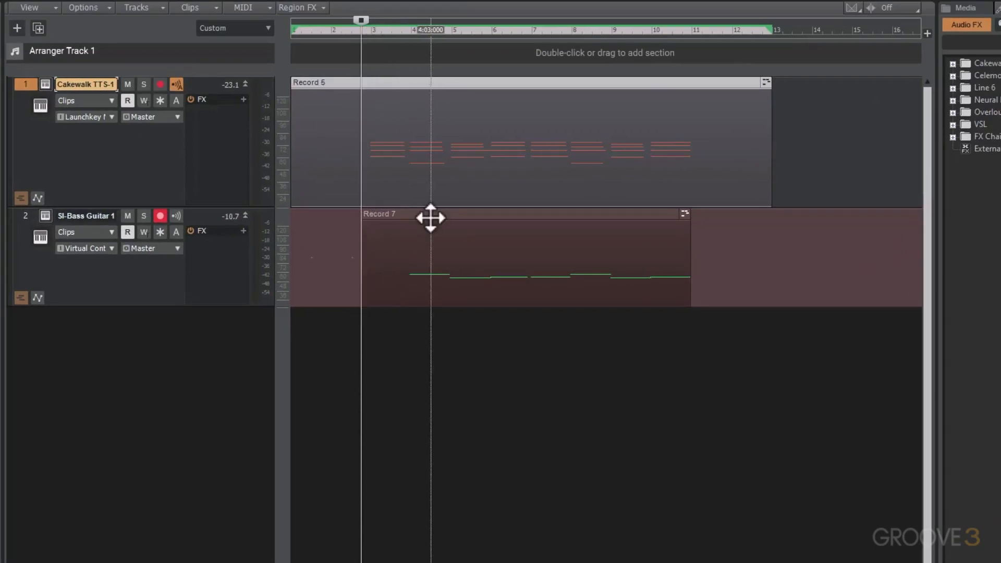
{"action": "mouse_move", "coordinate": [424, 217]}
{"action": "left_mouse_down"}
{"action": "mouse_move", "coordinate": [482, 214]}
{"action": "mouse_move", "coordinate": [413, 217]}
{"action": "mouse_move", "coordinate": [482, 216]}
{"action": "mouse_move", "coordinate": [429, 220]}
{"action": "left_mouse_up"}
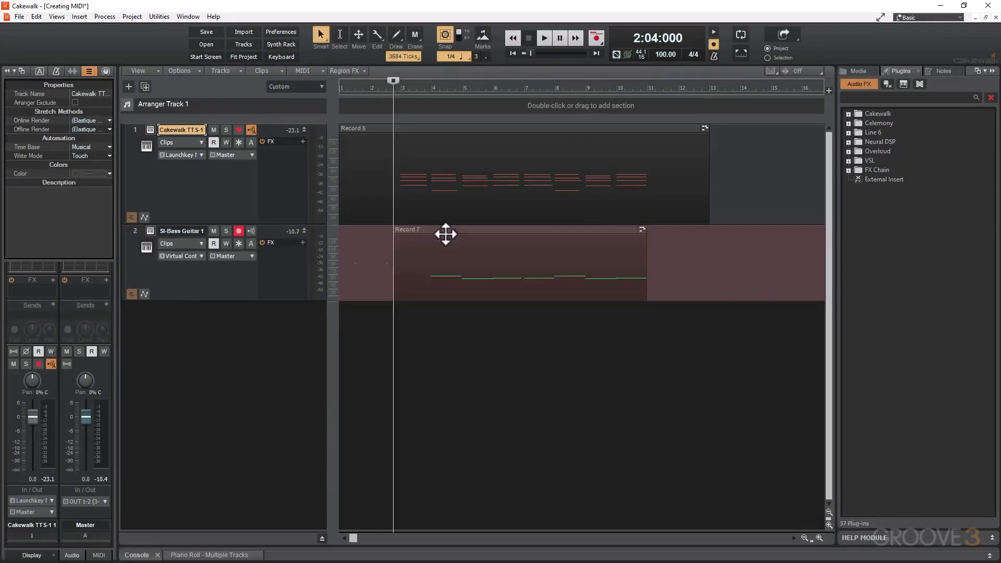
Open the bass guitar clip in the piano roll and quantize all its notes to 1/4
{"action": "double_click", "coordinate": [446, 234]}
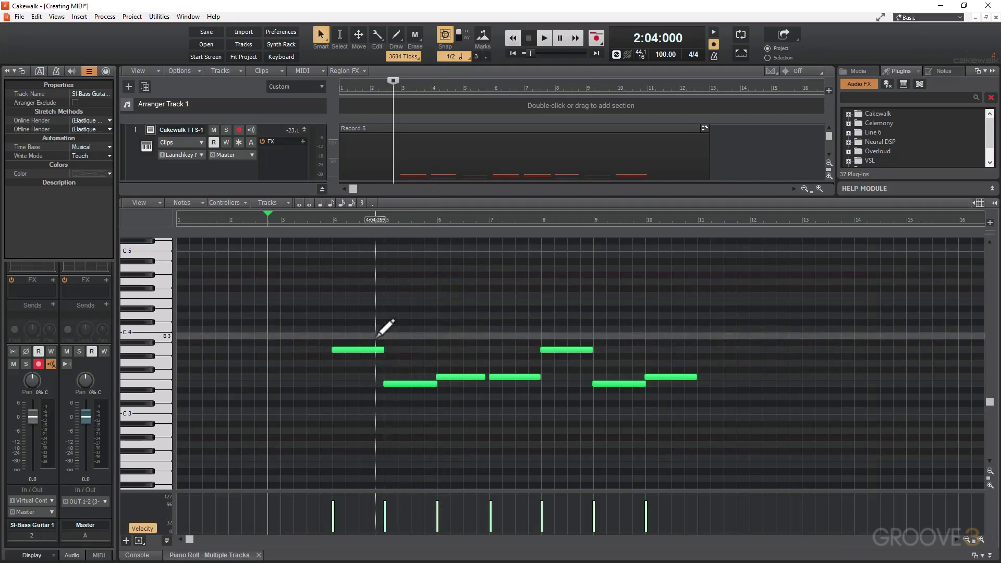
{"action": "key", "text": "ctrl+a"}
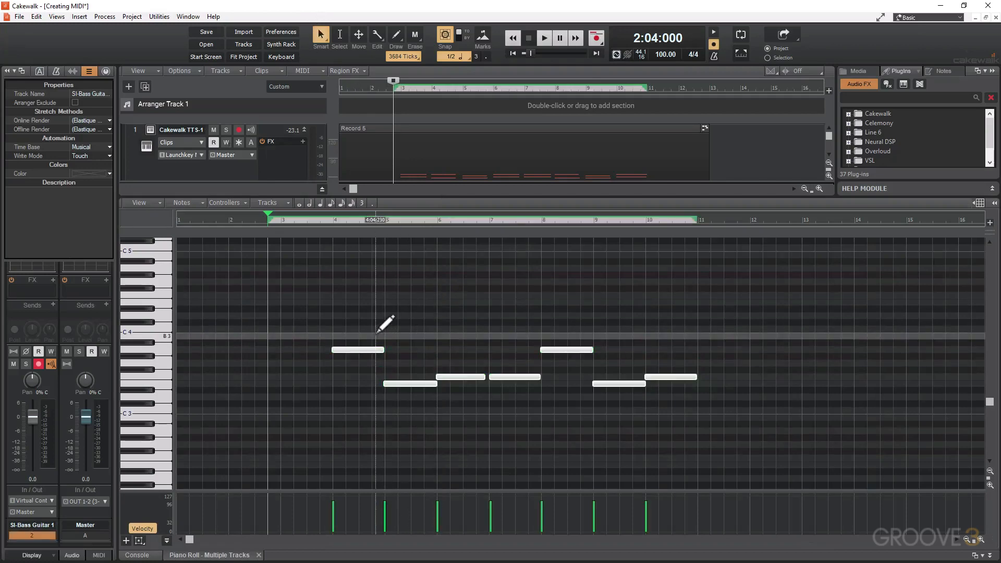
{"action": "key", "text": "q"}
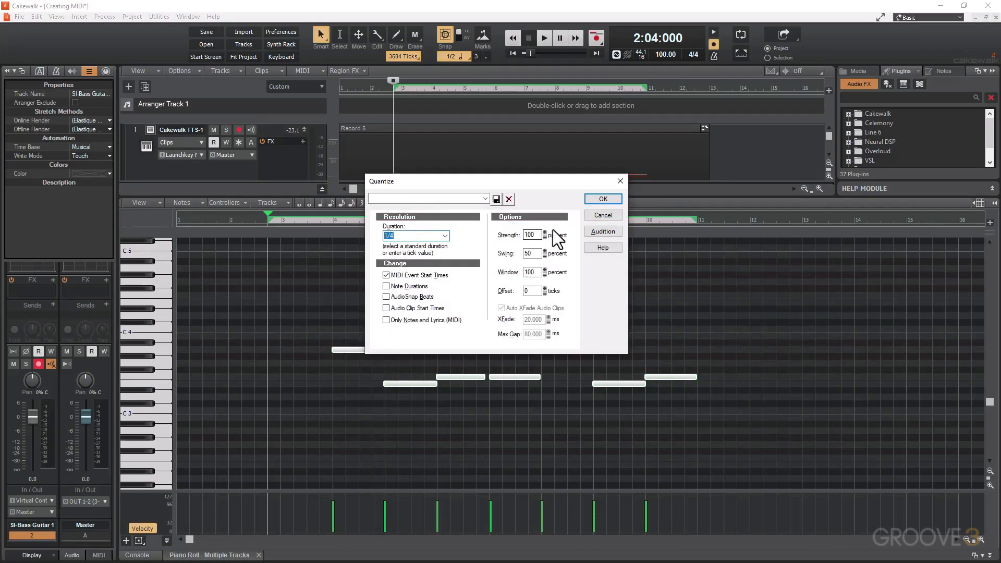
{"action": "left_click", "coordinate": [602, 199]}
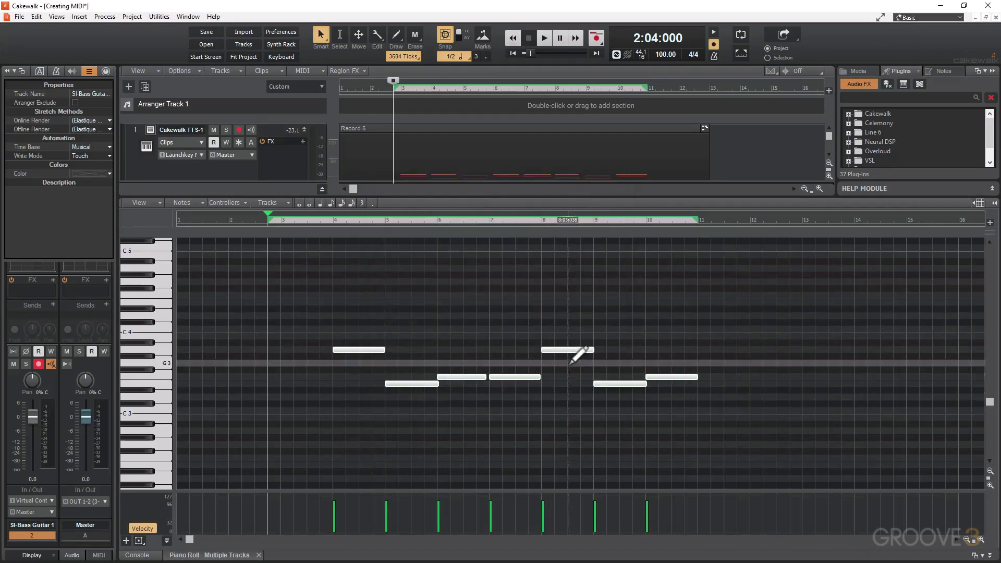
Deselect the bass notes and add a whole-note F3 at the start of measure 3
{"action": "left_click_drag", "start_coordinate": [568, 349], "coordinate": [565, 349]}
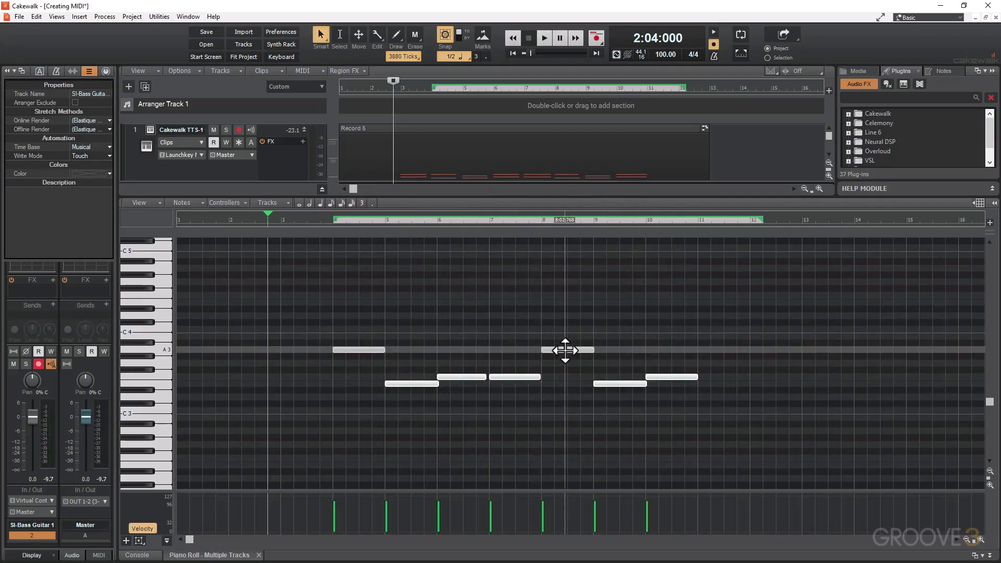
{"action": "left_click", "coordinate": [502, 313]}
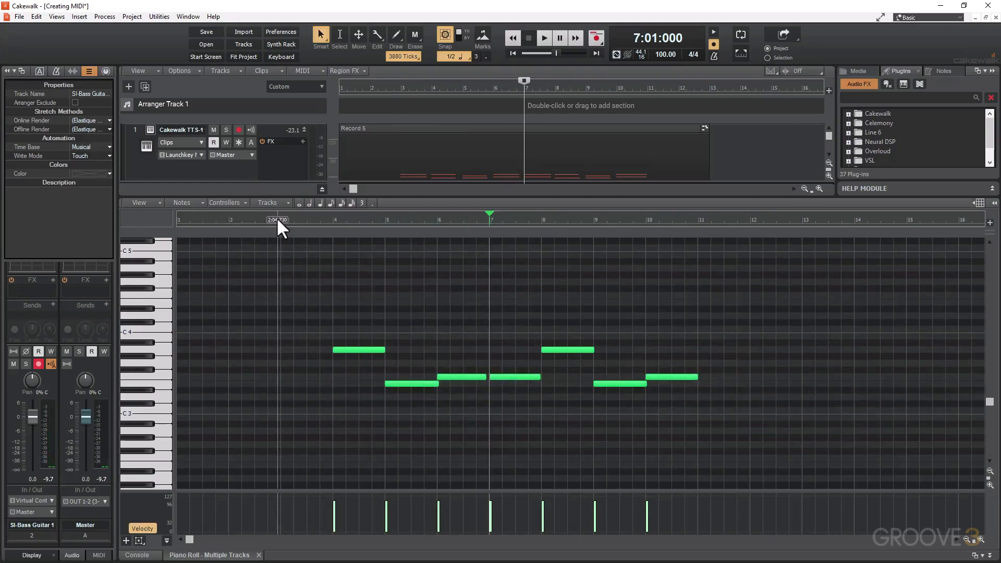
{"action": "left_click", "coordinate": [283, 376]}
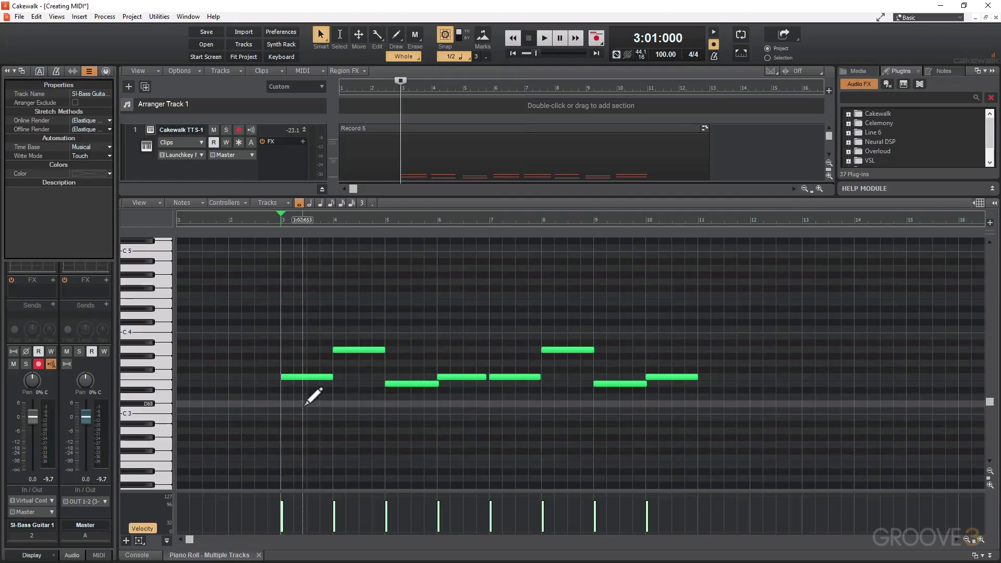
Play the project from just before measure 3 to check the edited parts, and stop playback
{"action": "left_click", "coordinate": [266, 215]}
{"action": "key", "text": "space"}
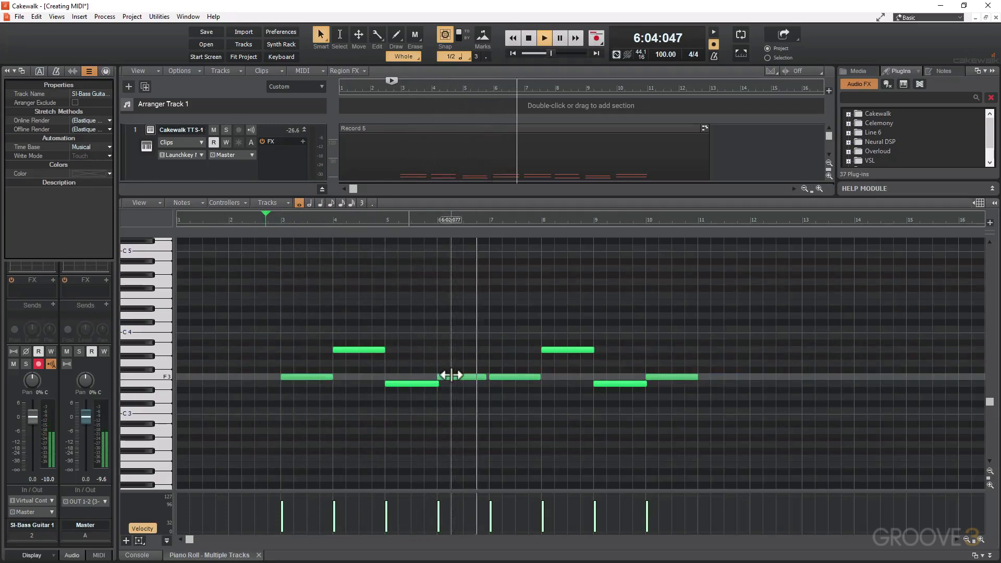
{"action": "key", "text": "space"}
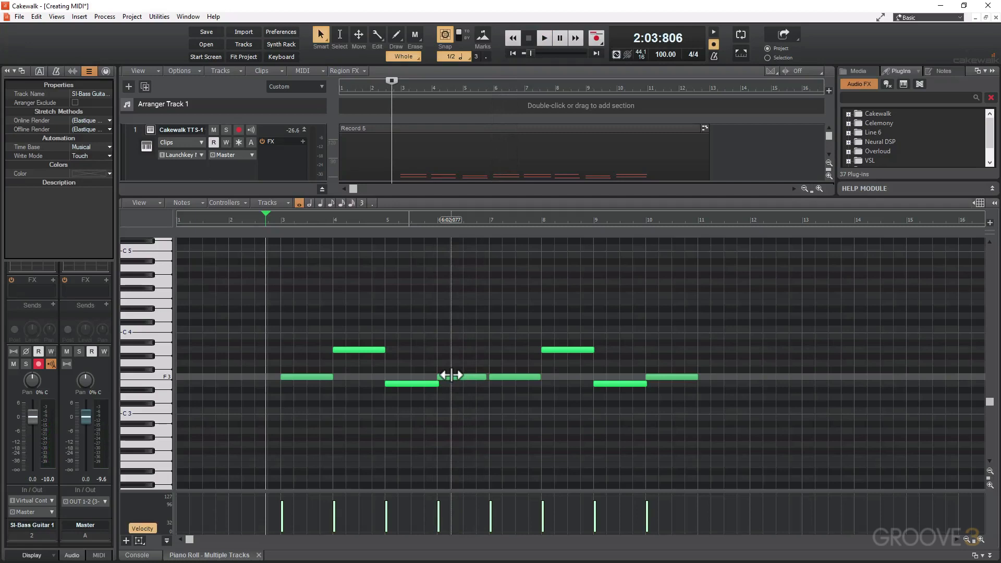